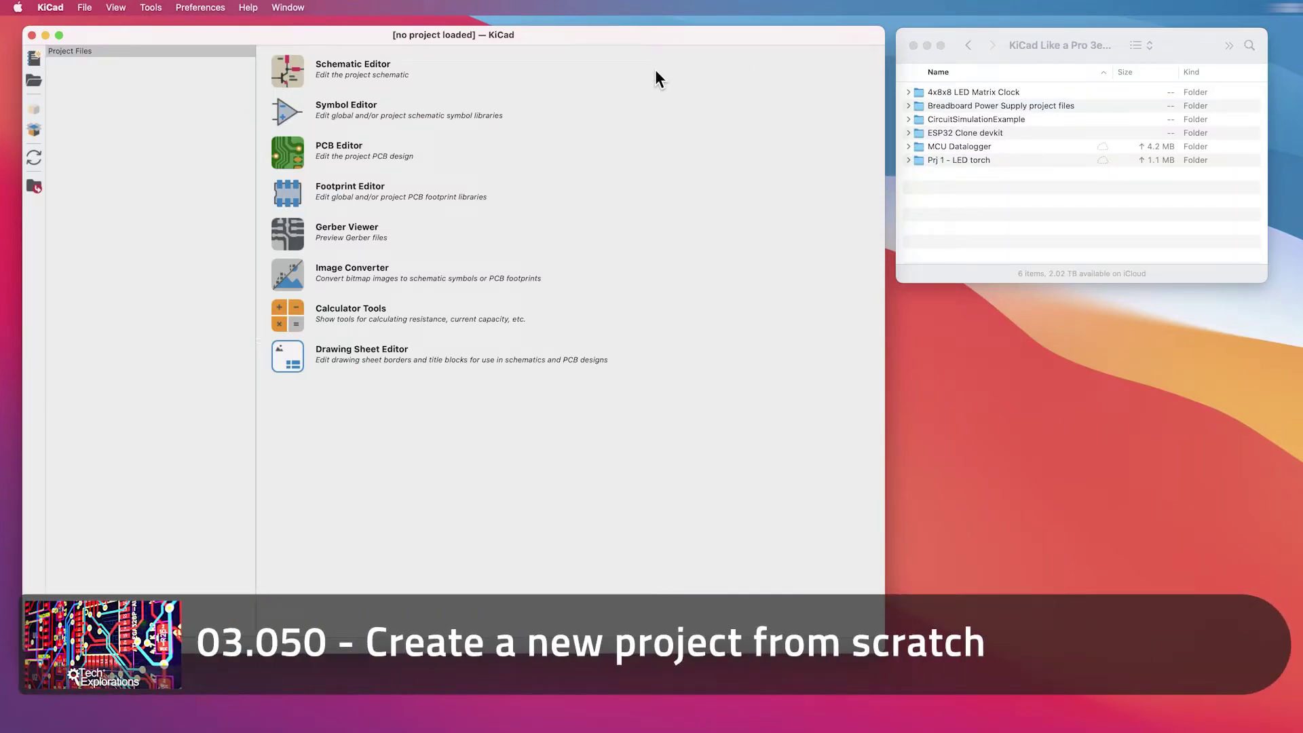
# Step: Start a new project named 'Example new project' in the KiCad Like a Pro 3e Projects folder
pyautogui.click(85, 7)
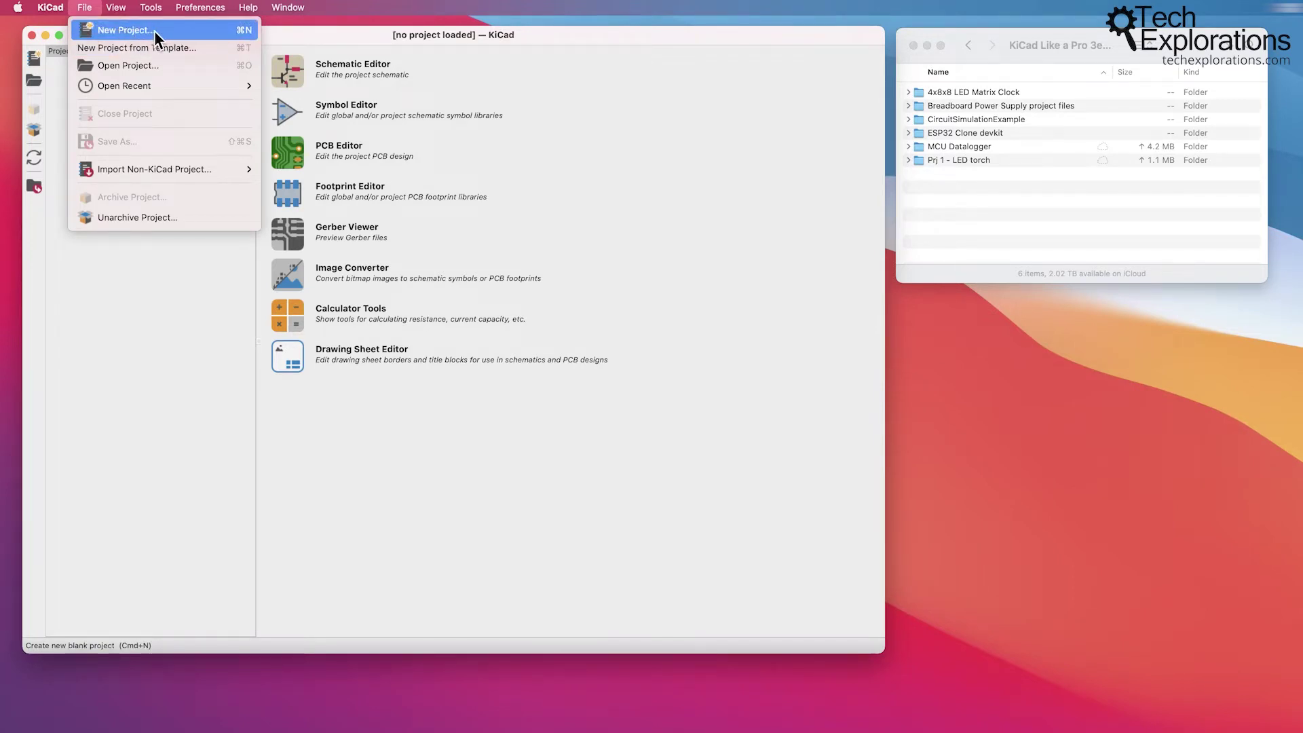
pyautogui.click(97, 30)
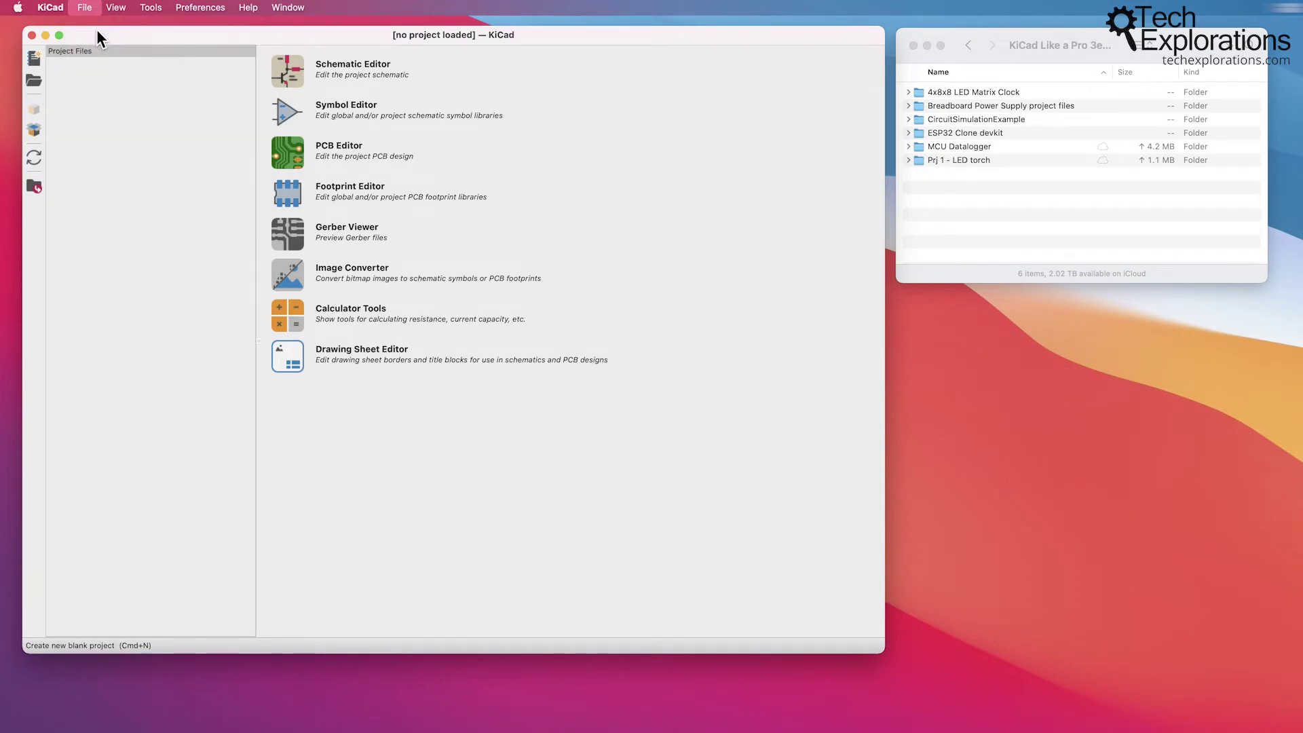
pyautogui.moveTo(749, 132); pyautogui.dragTo(534, 72)
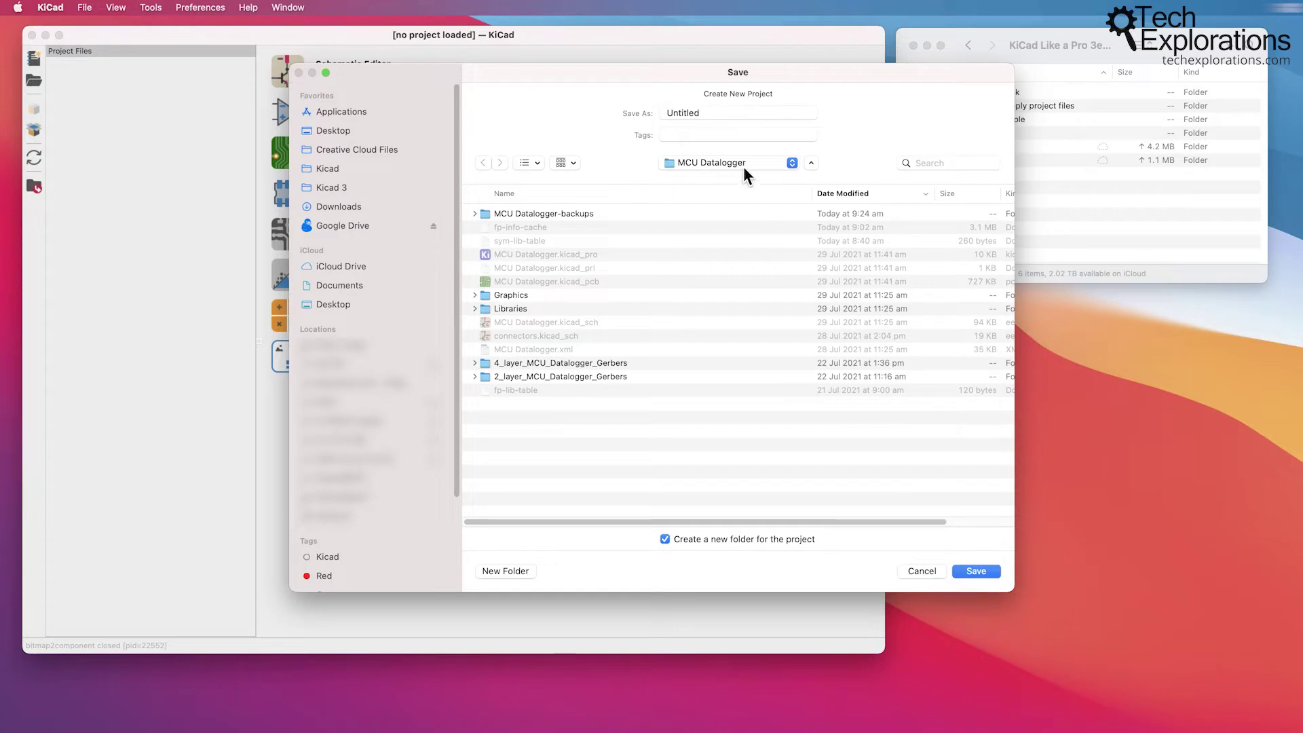
pyautogui.click(792, 163)
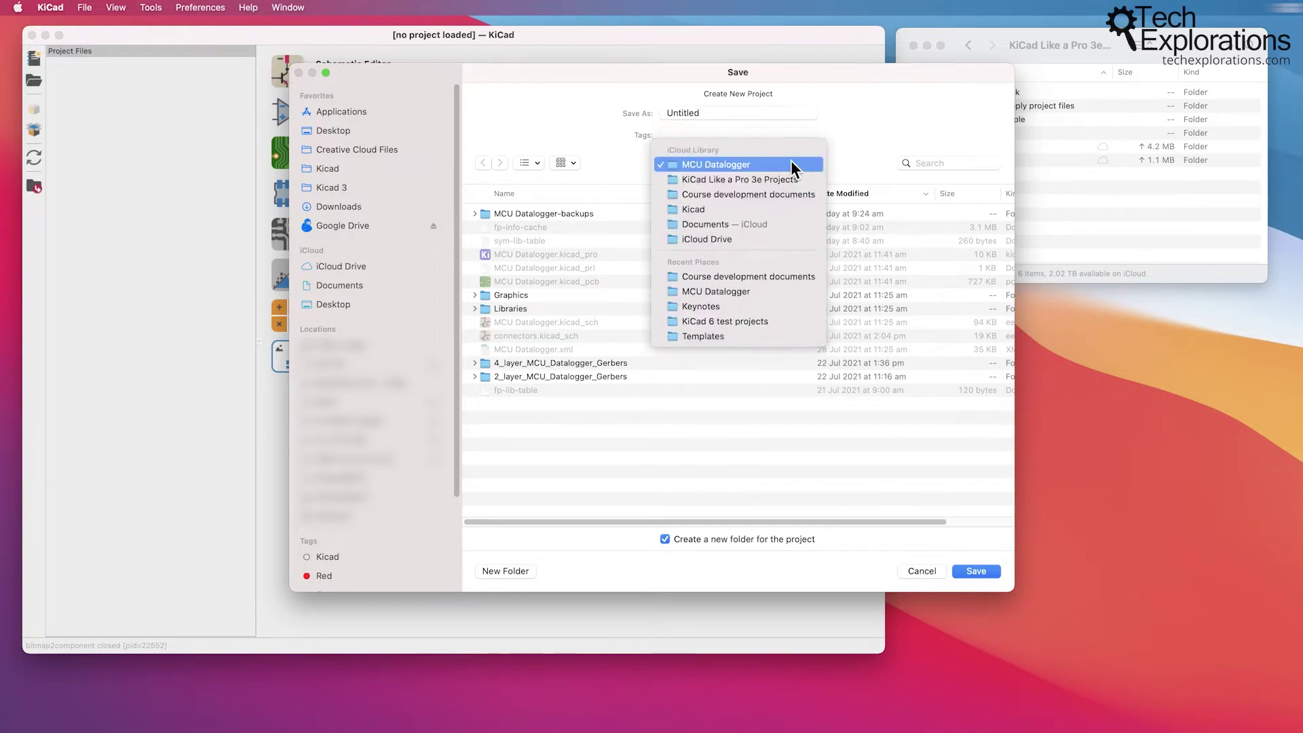
pyautogui.click(761, 181)
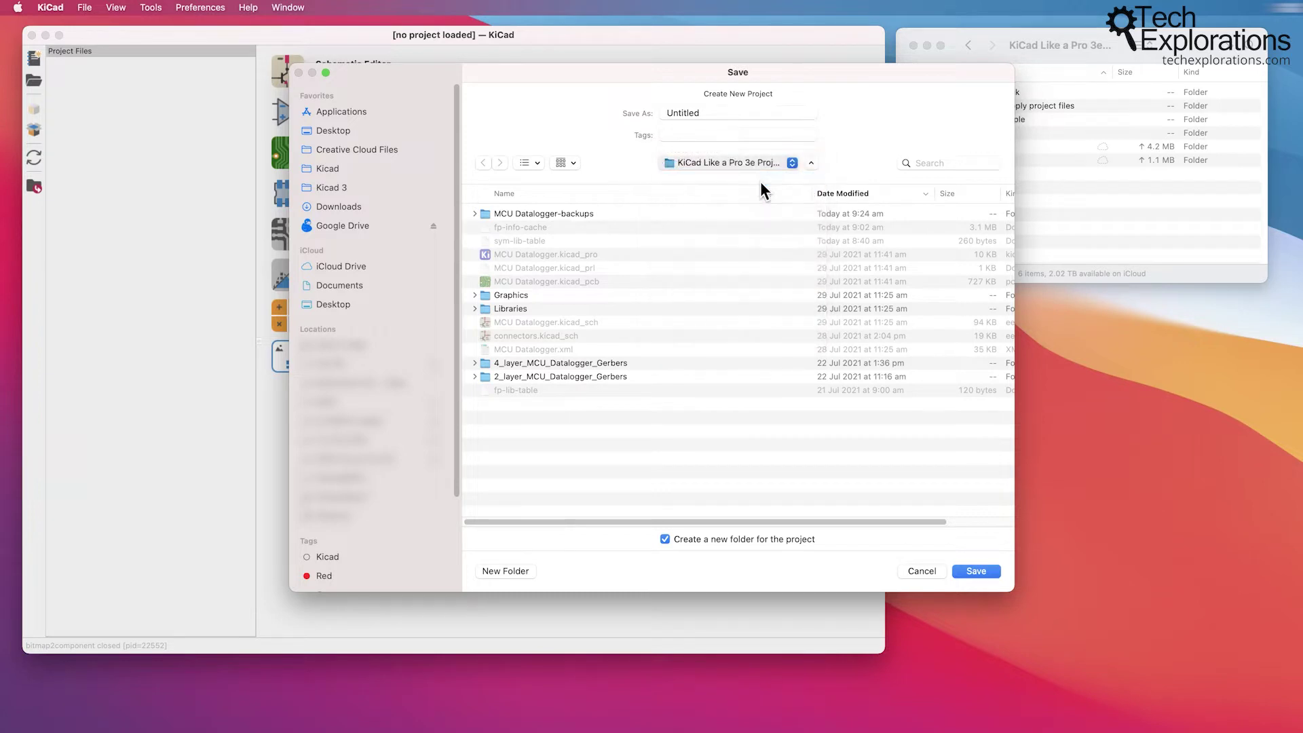
pyautogui.doubleClick(700, 112)
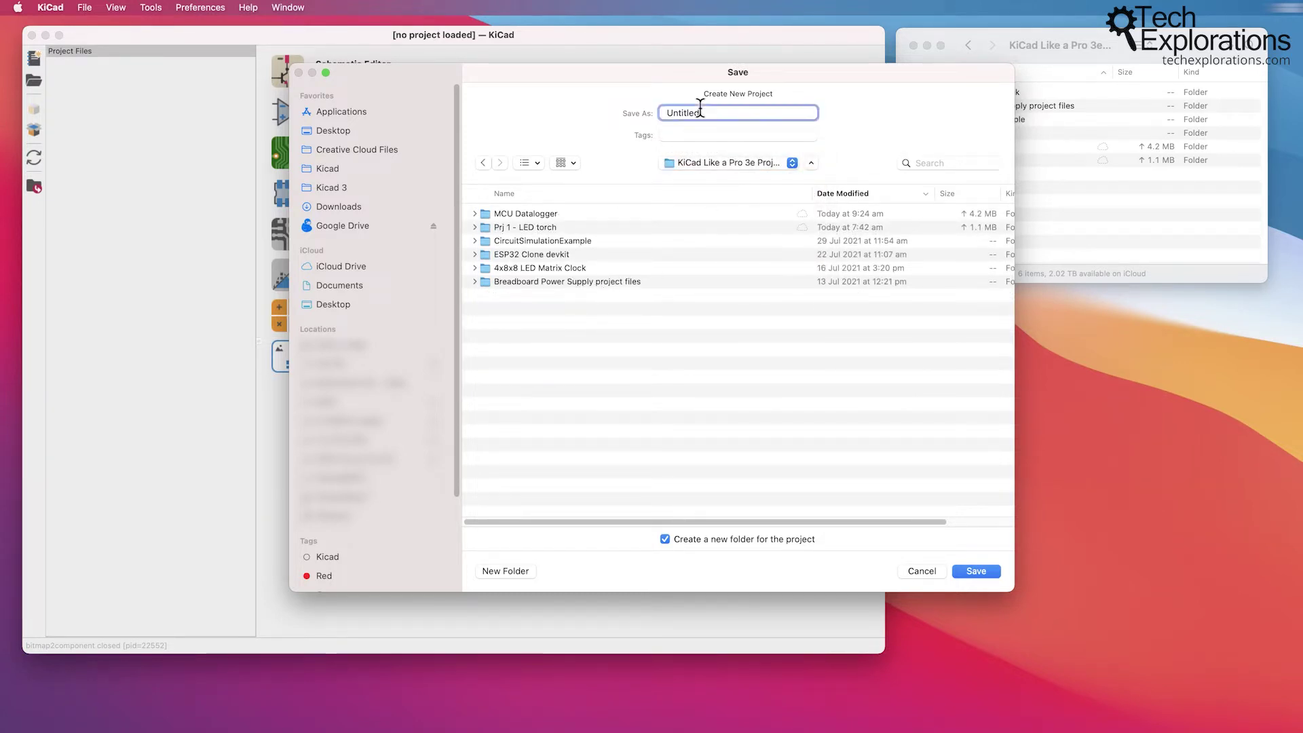
pyautogui.write('Example new ')
pyautogui.write('project')
pyautogui.moveTo(758, 113); pyautogui.dragTo(657, 112)
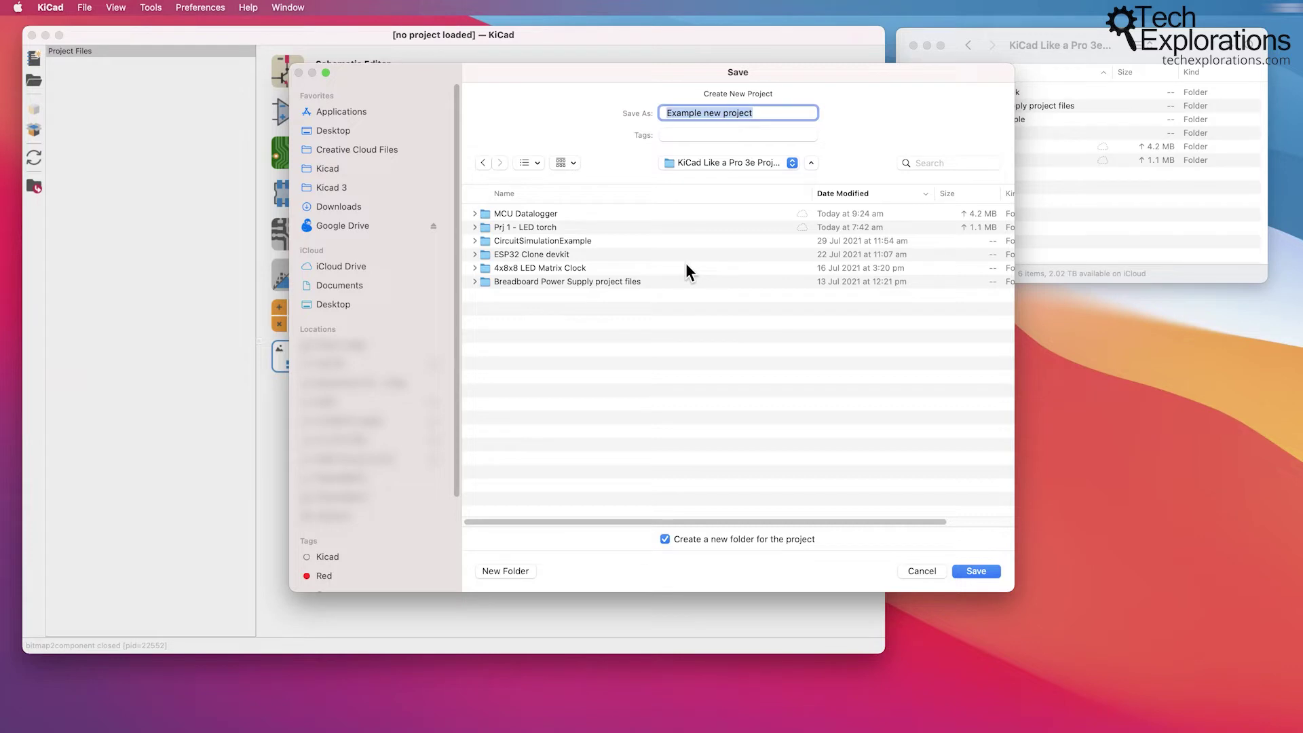
# Step: Save the project and expand its new folder in Finder to show the .kicad_pro file
pyautogui.click(978, 572)
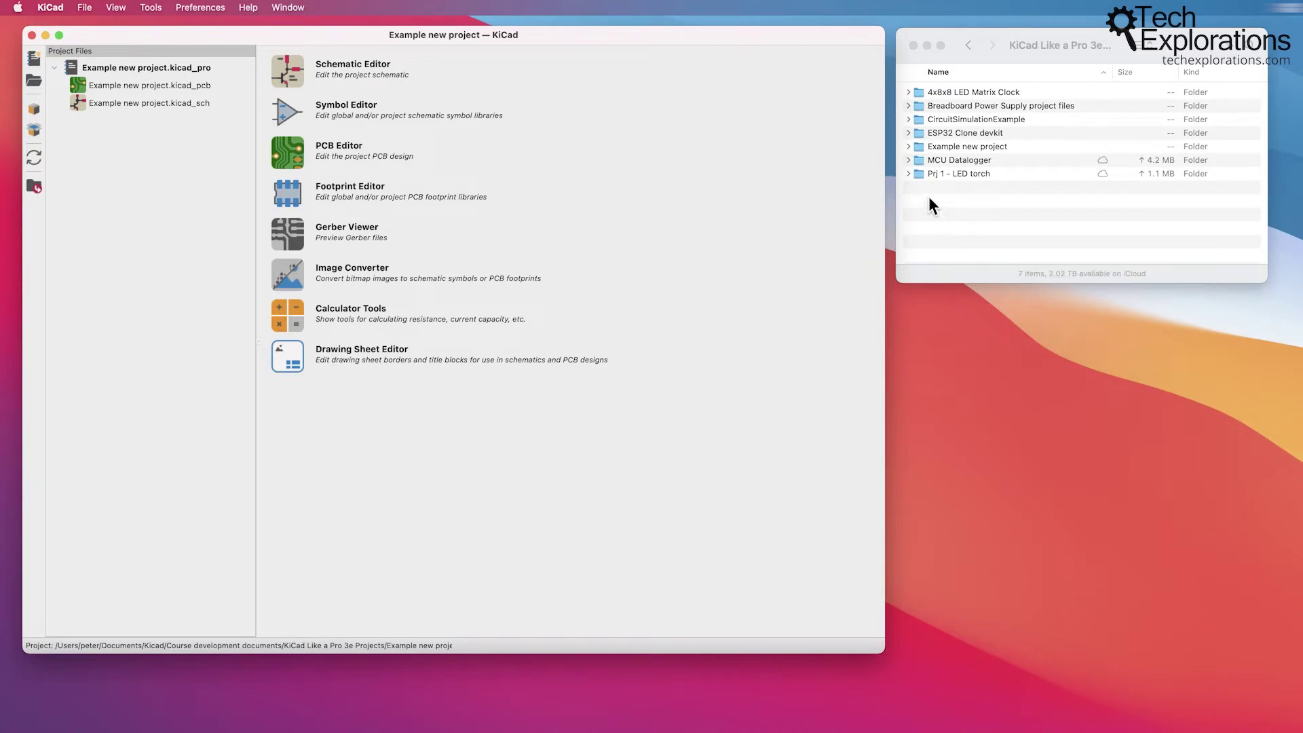
pyautogui.click(948, 141)
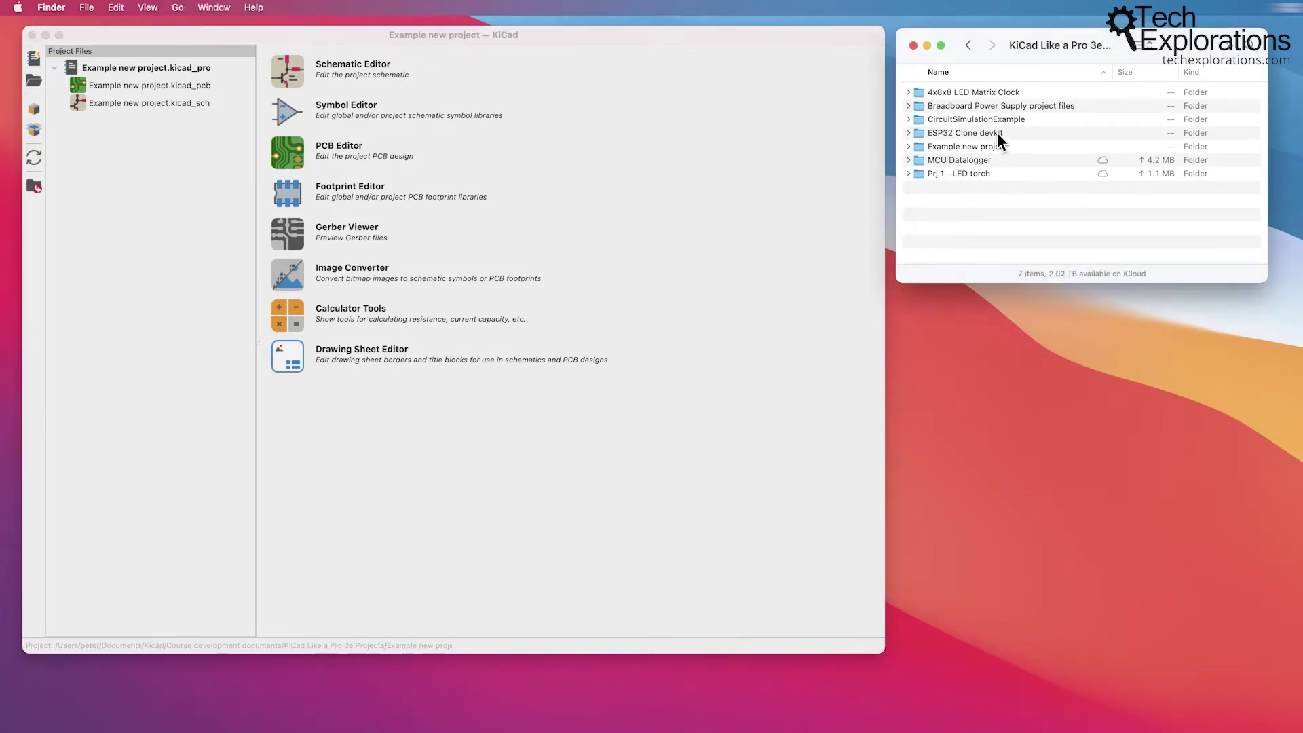
pyautogui.click(908, 145)
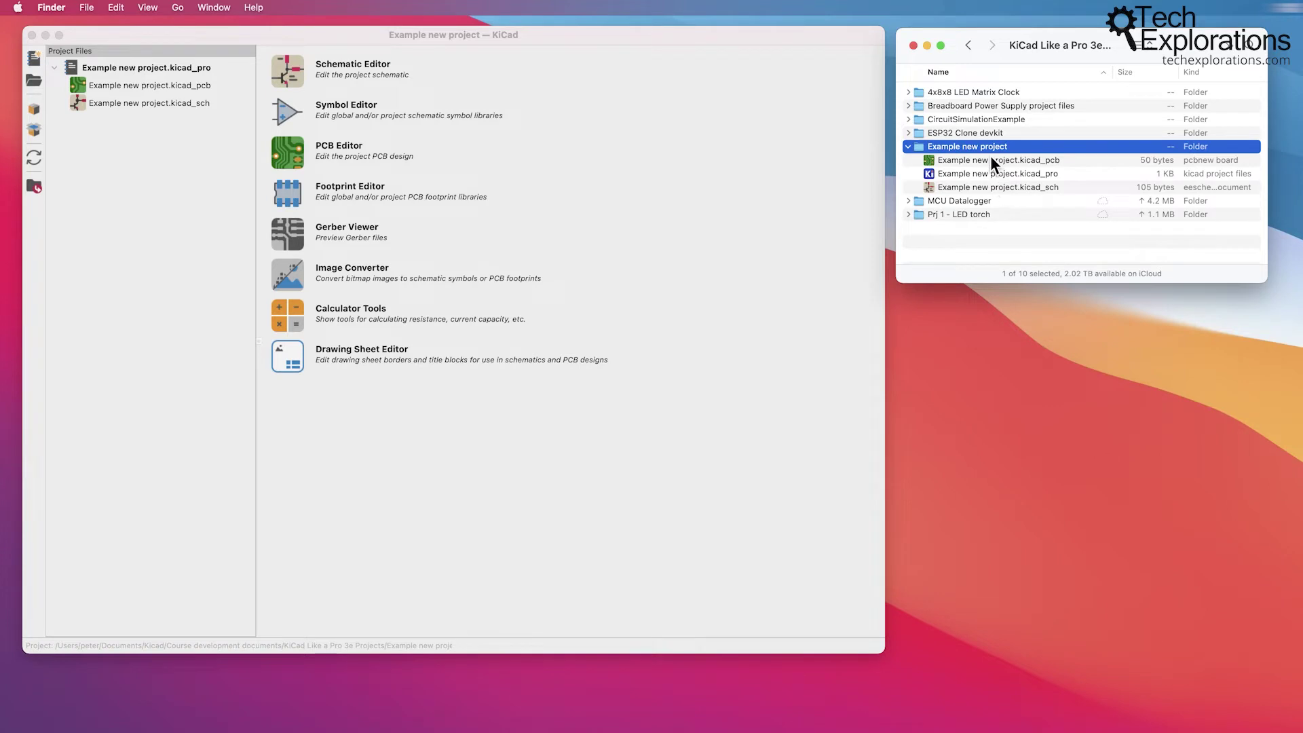
pyautogui.click(1027, 173)
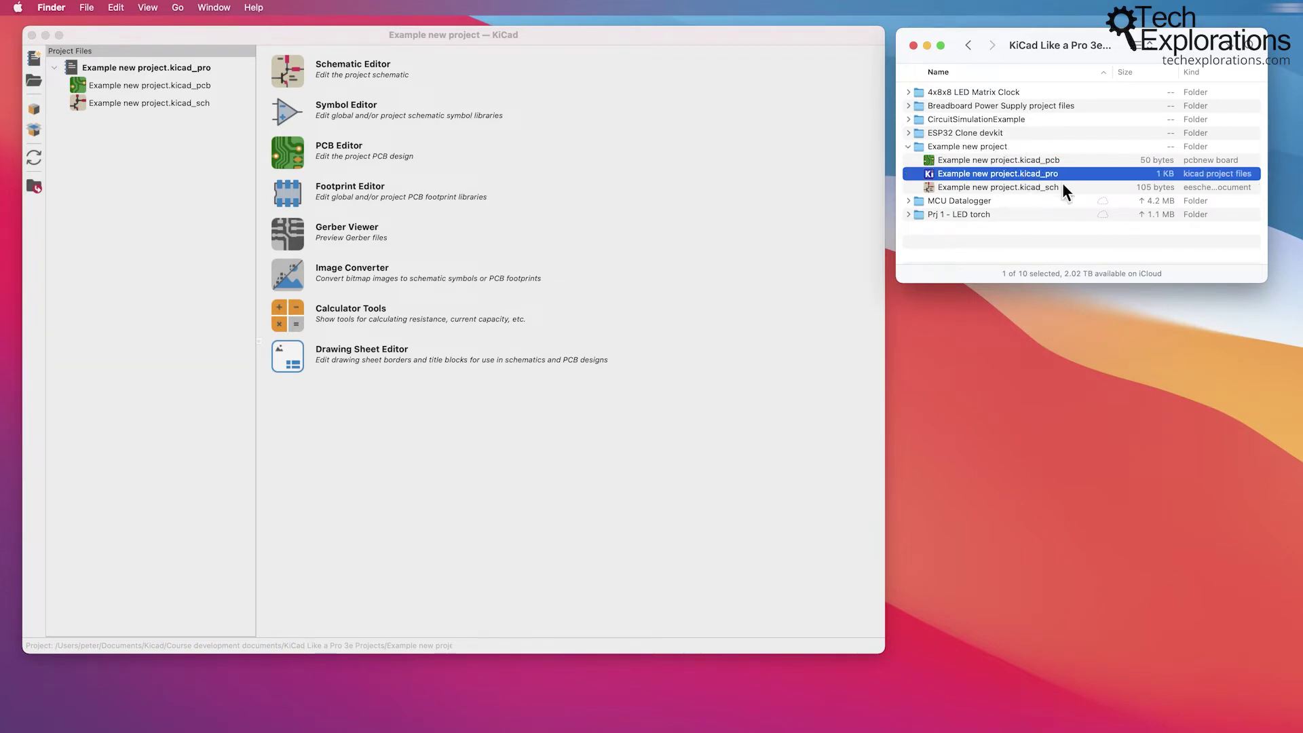
# Step: Check the folder's .kicad_sch and .kicad_pcb files against KiCad's project tree
pyautogui.click(583, 41)
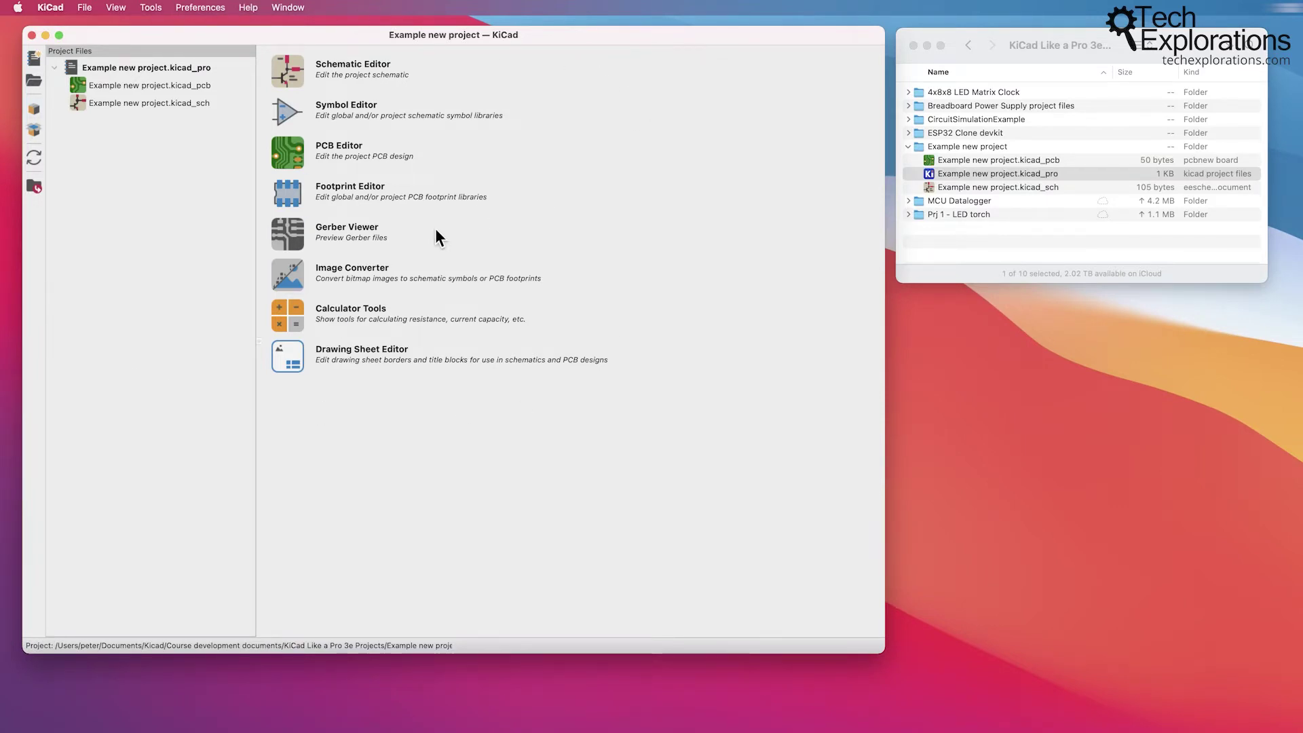
pyautogui.click(957, 189)
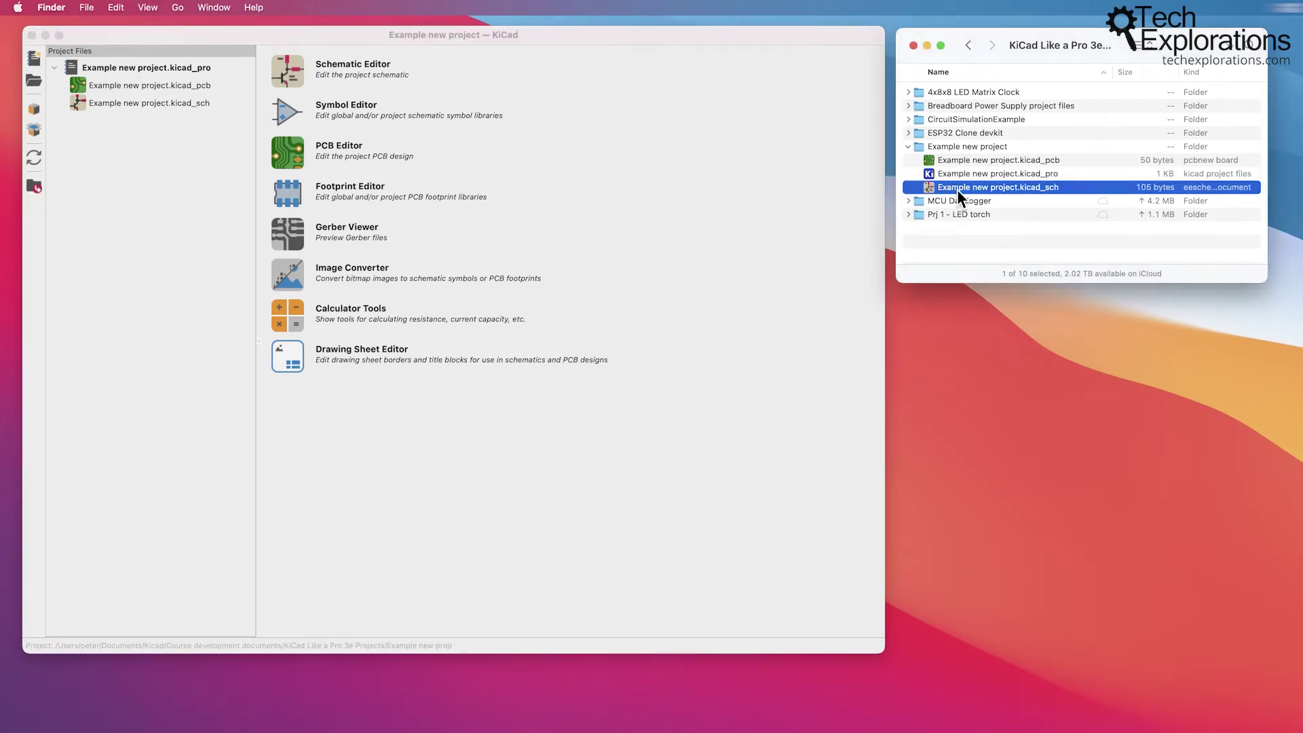
pyautogui.click(962, 159)
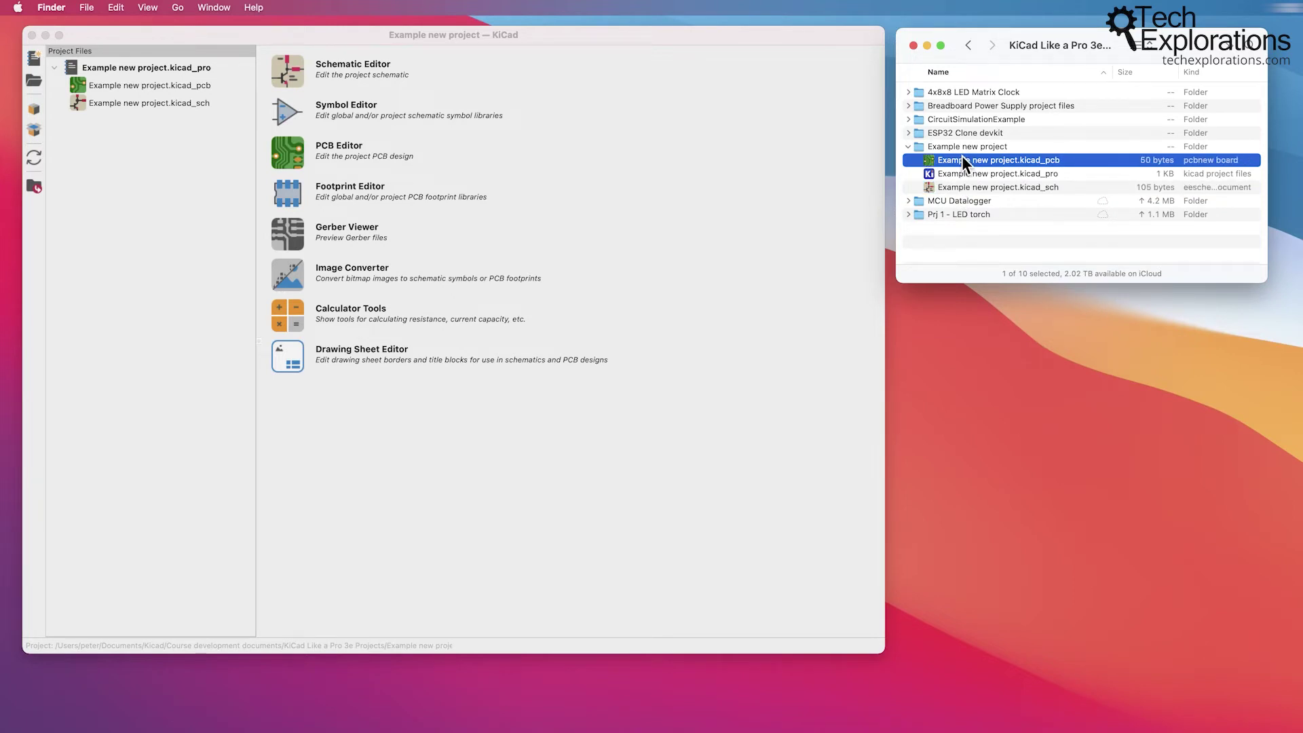
pyautogui.click(106, 121)
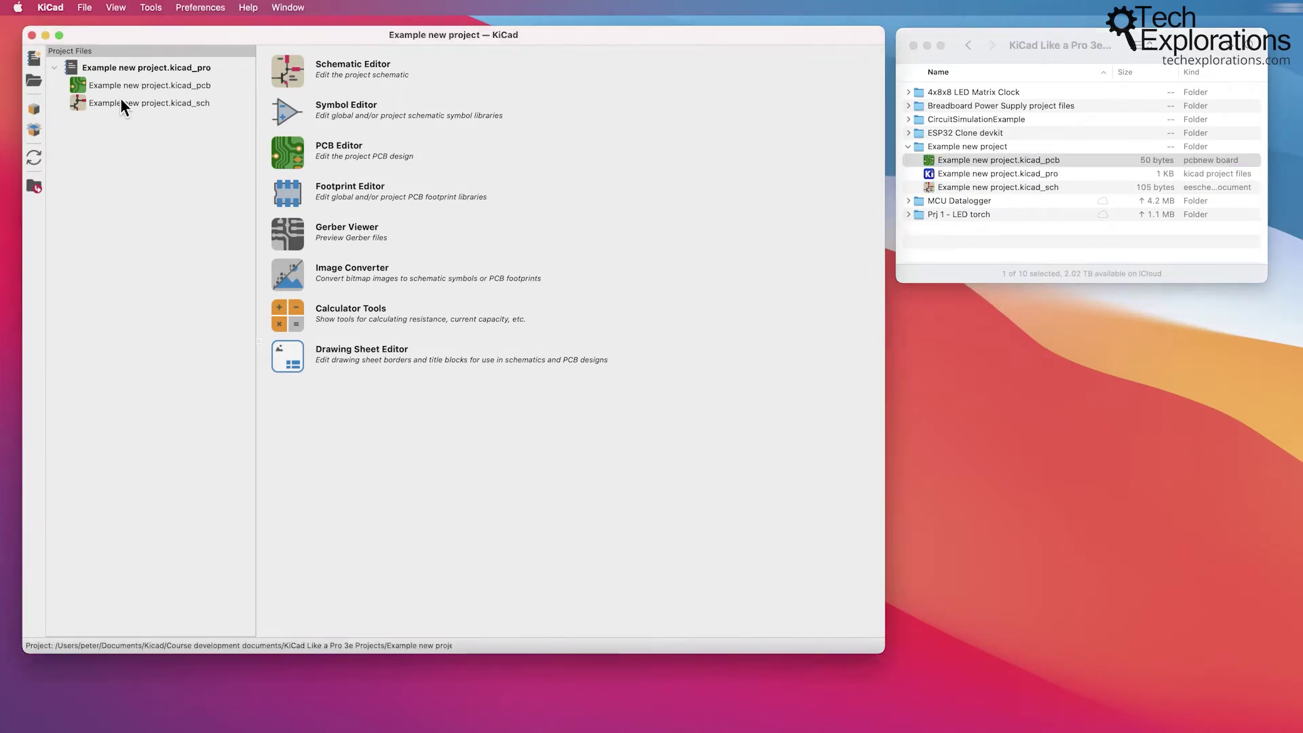
# Step: Open the .kicad_pro file in Atom and enlarge the window to read its JSON
pyautogui.rightClick(1009, 173)
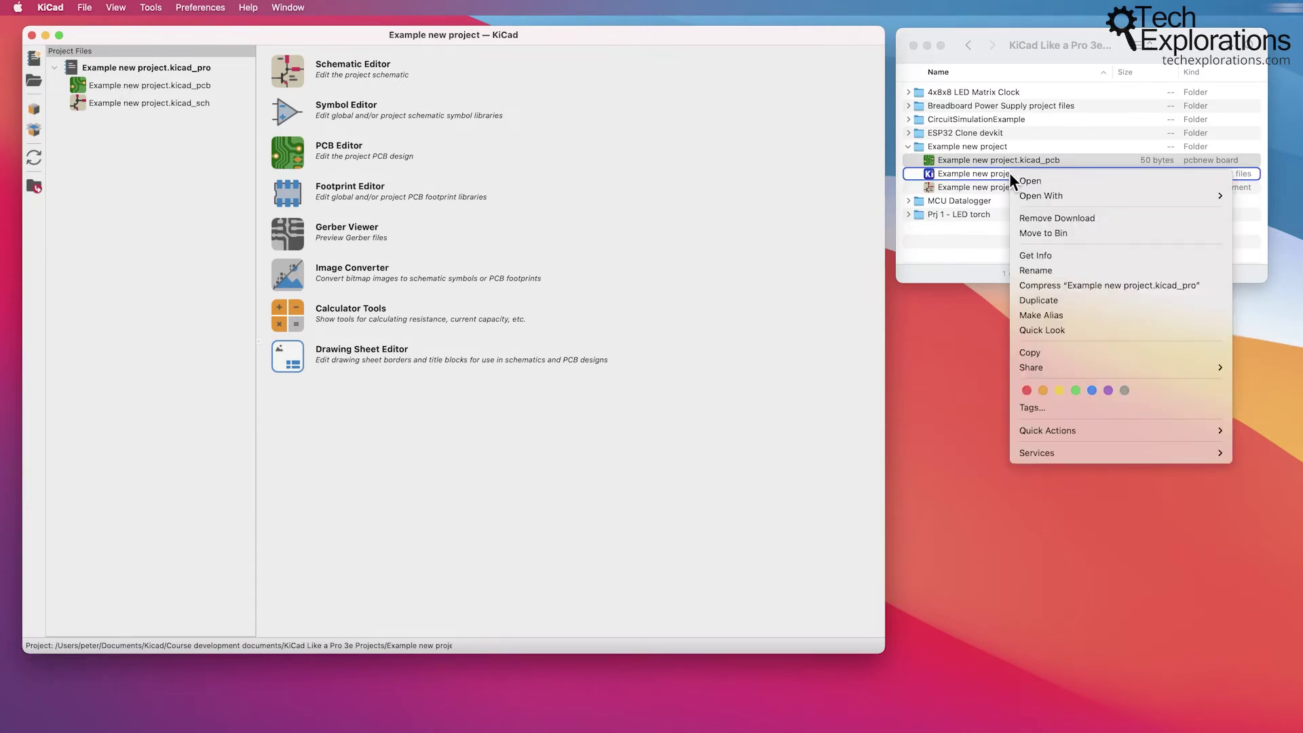
pyautogui.click(1023, 185)
pyautogui.moveTo(642, 255); pyautogui.dragTo(495, 209)
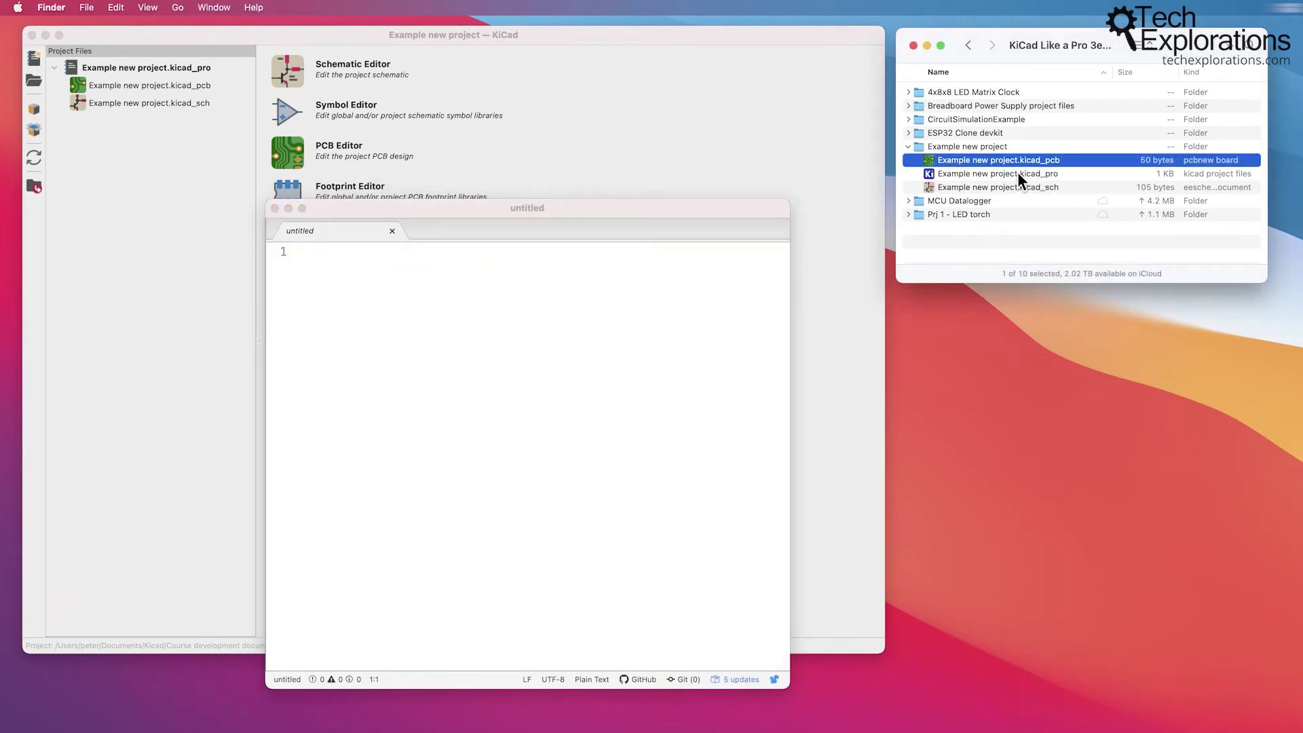
pyautogui.moveTo(1023, 174)
pyautogui.mouseDown()
pyautogui.moveTo(614, 328)
pyautogui.moveTo(527, 389)
pyautogui.mouseUp()
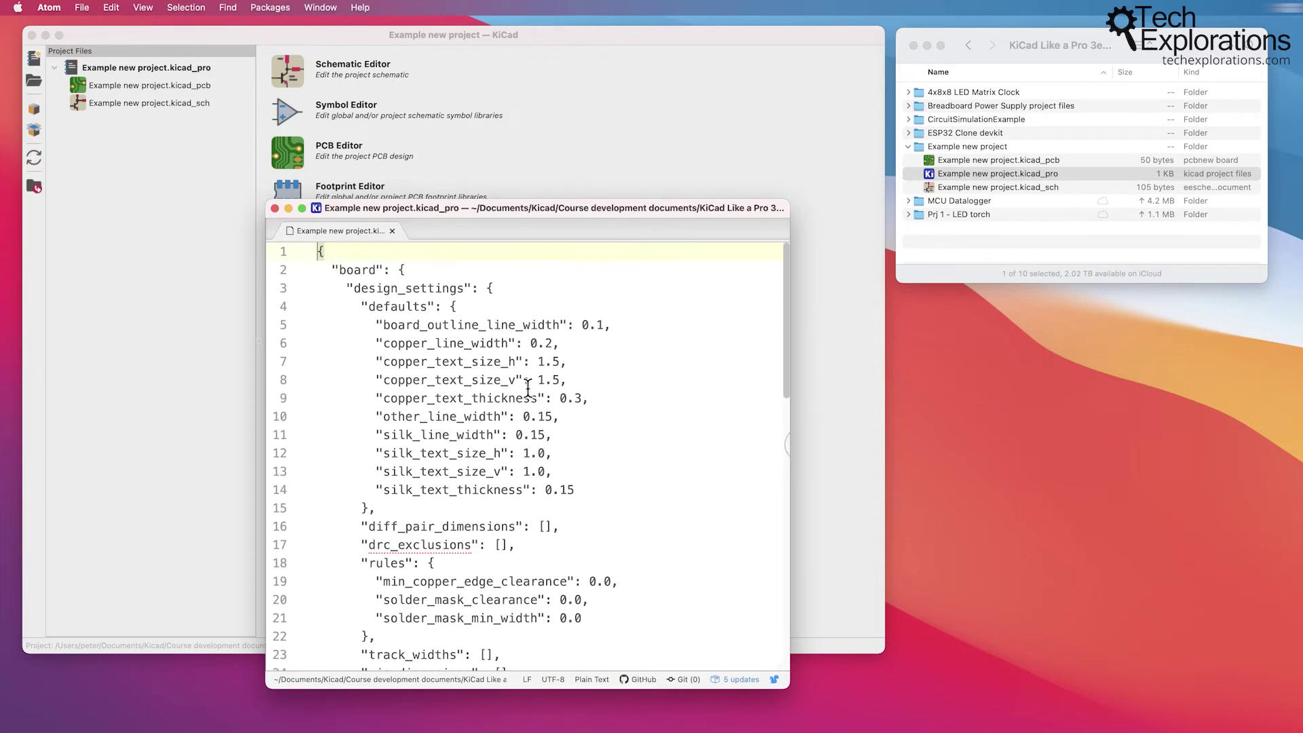
pyautogui.scroll(-5, 527, 391)
pyautogui.scroll(-5, 527, 390)
pyautogui.scroll(-5, 528, 389)
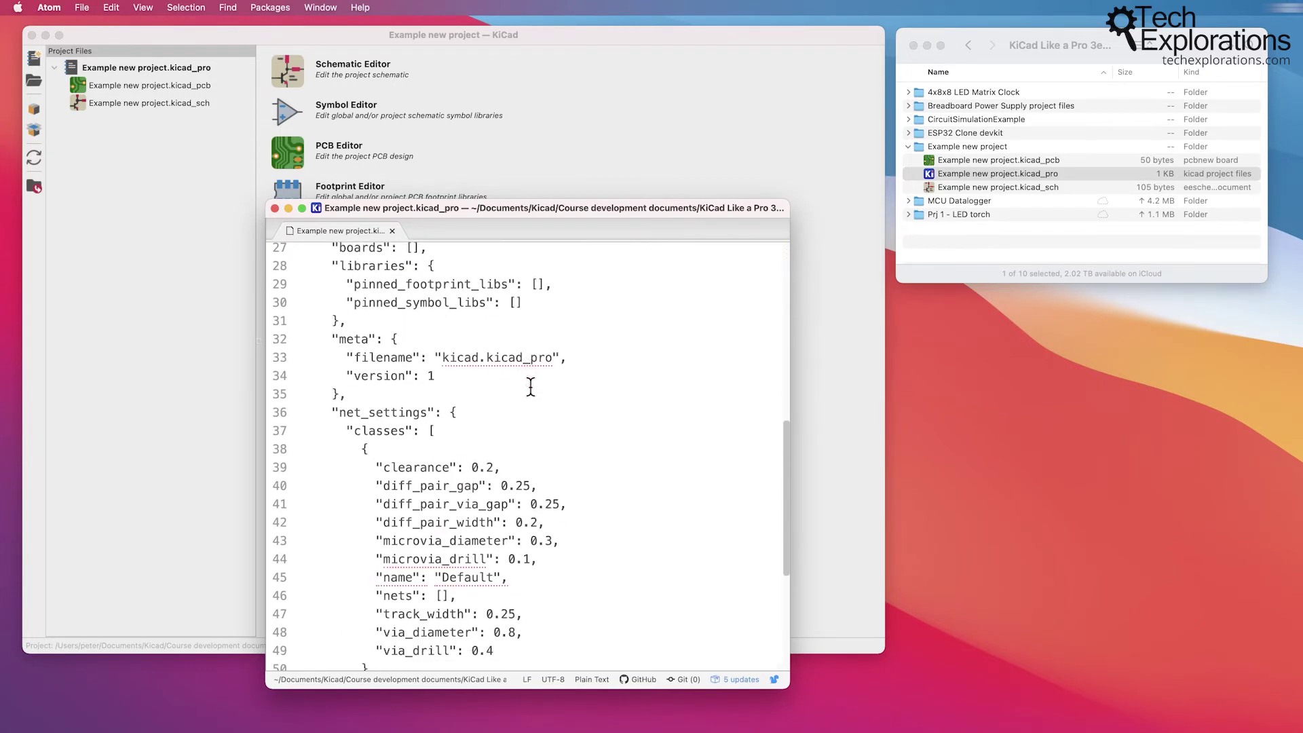
pyautogui.scroll(-3, 527, 390)
pyautogui.scroll(8, 530, 387)
pyautogui.scroll(8, 530, 387)
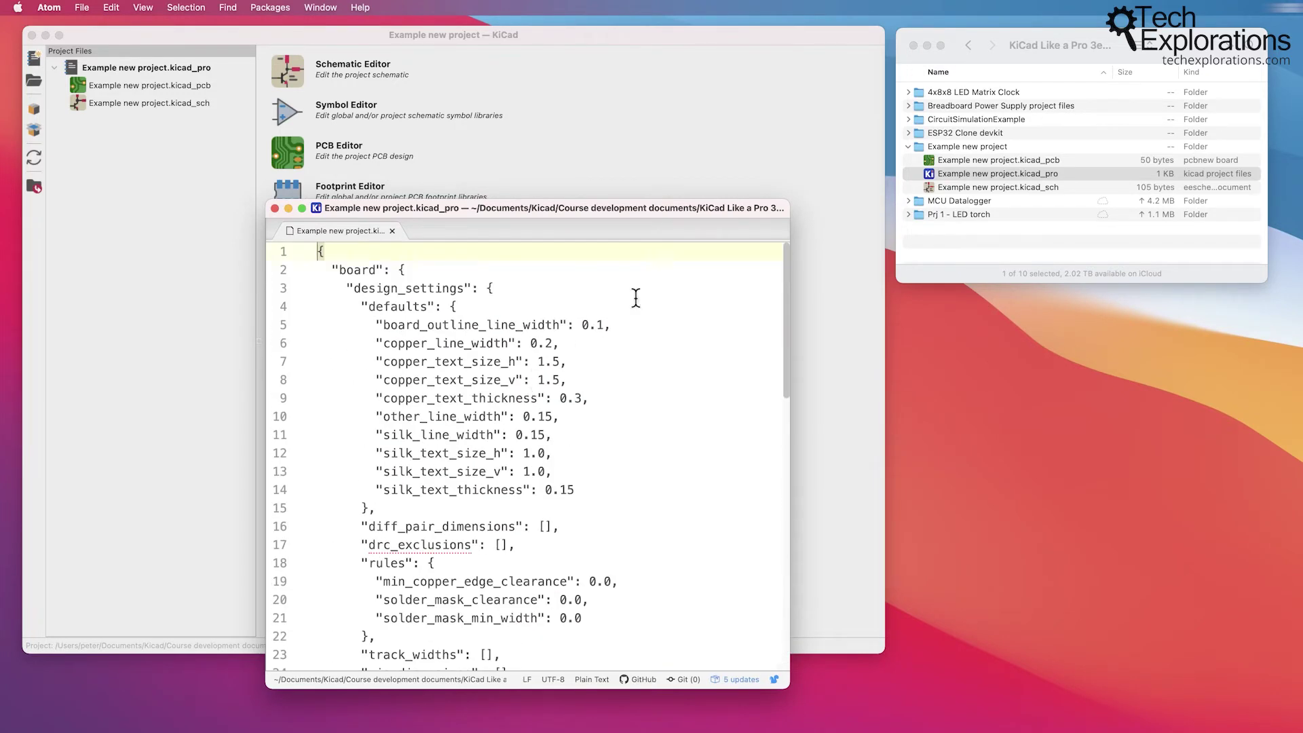
pyautogui.moveTo(784, 207); pyautogui.dragTo(929, 175)
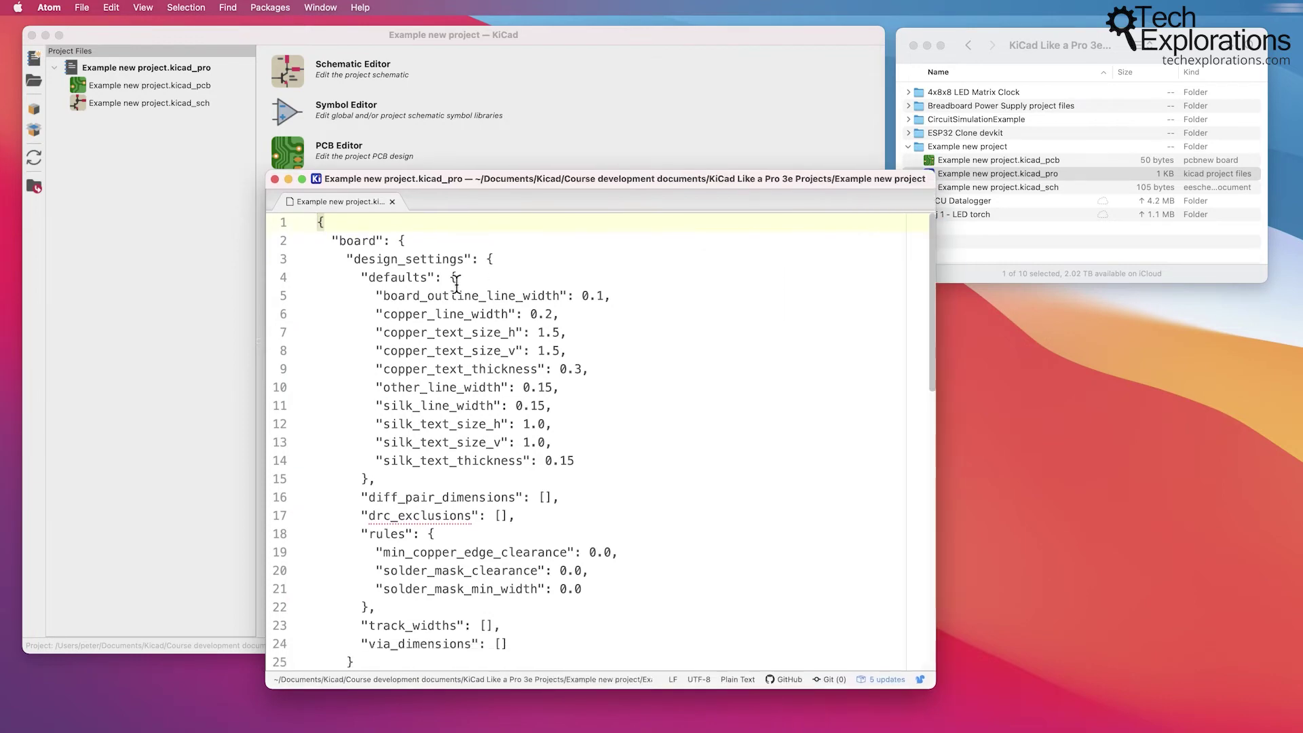
pyautogui.scroll(-4, 464, 438)
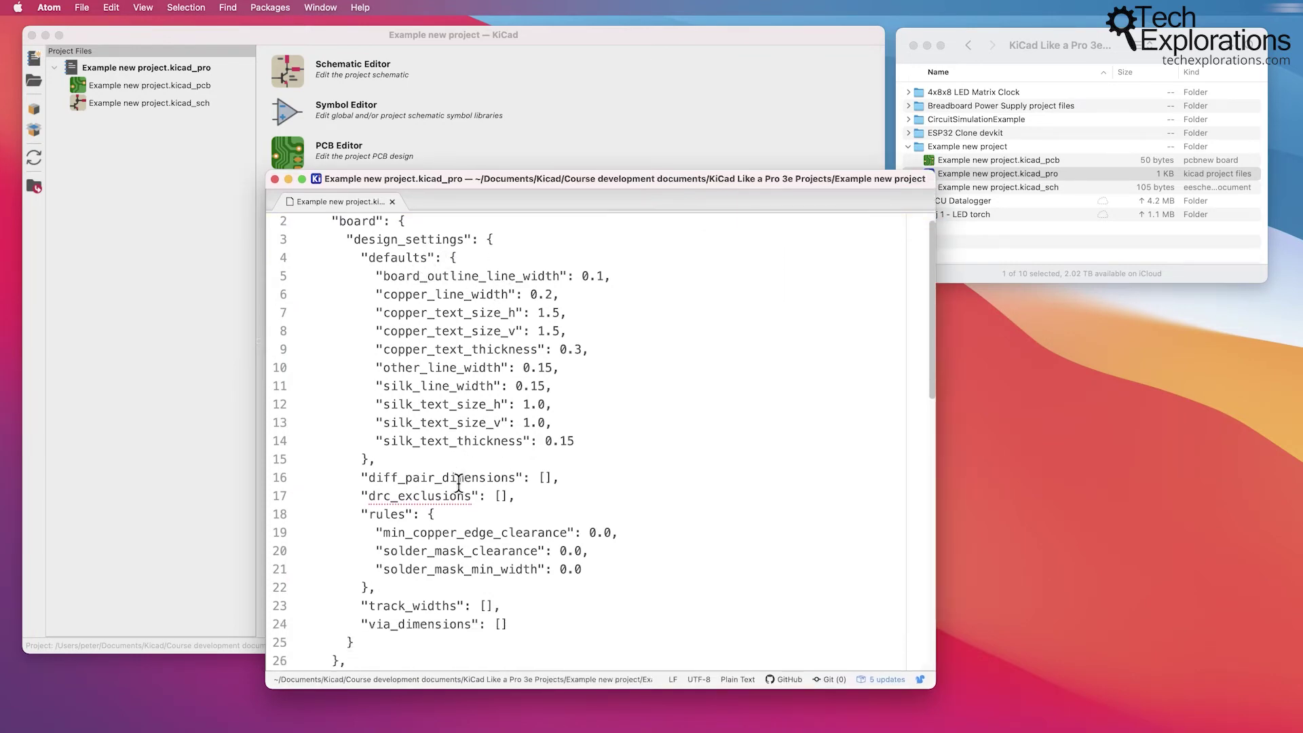
pyautogui.scroll(-2, 458, 479)
pyautogui.scroll(-3, 458, 483)
pyautogui.scroll(-4, 458, 484)
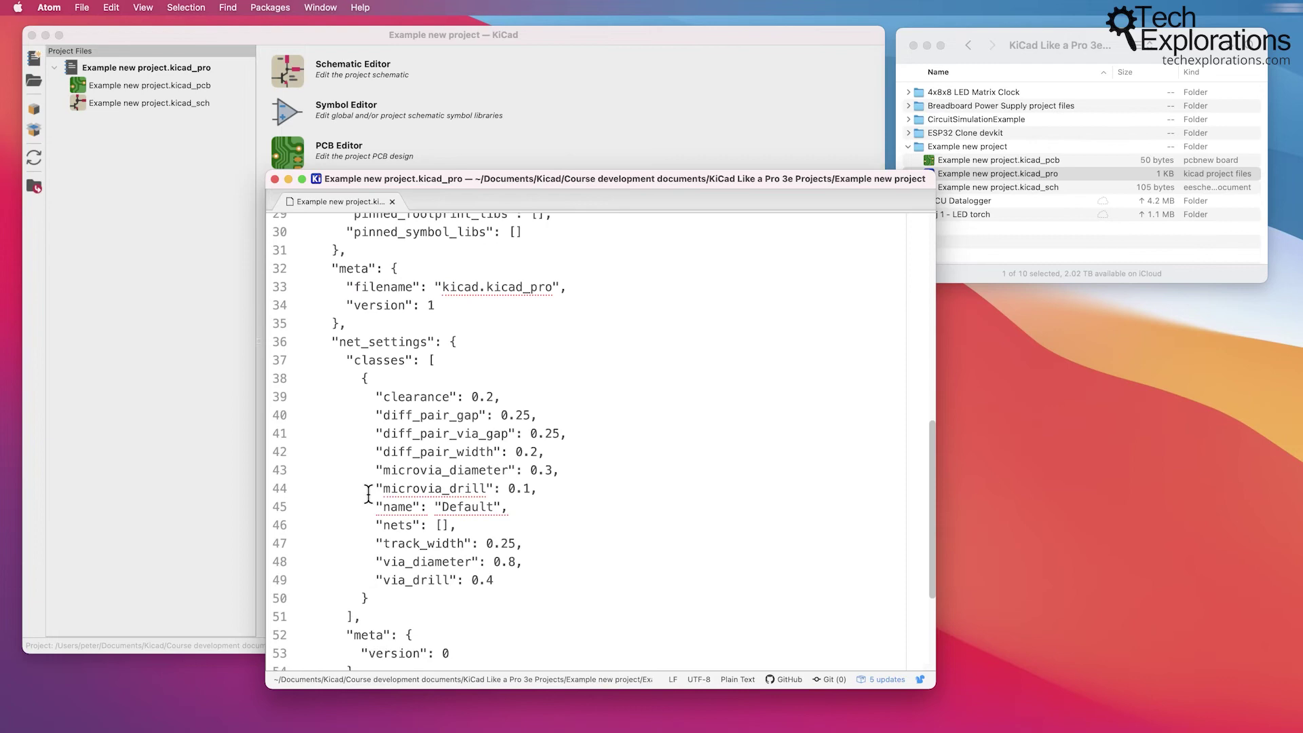
pyautogui.scroll(-3, 407, 489)
pyautogui.scroll(6, 369, 493)
pyautogui.scroll(-4, 422, 305)
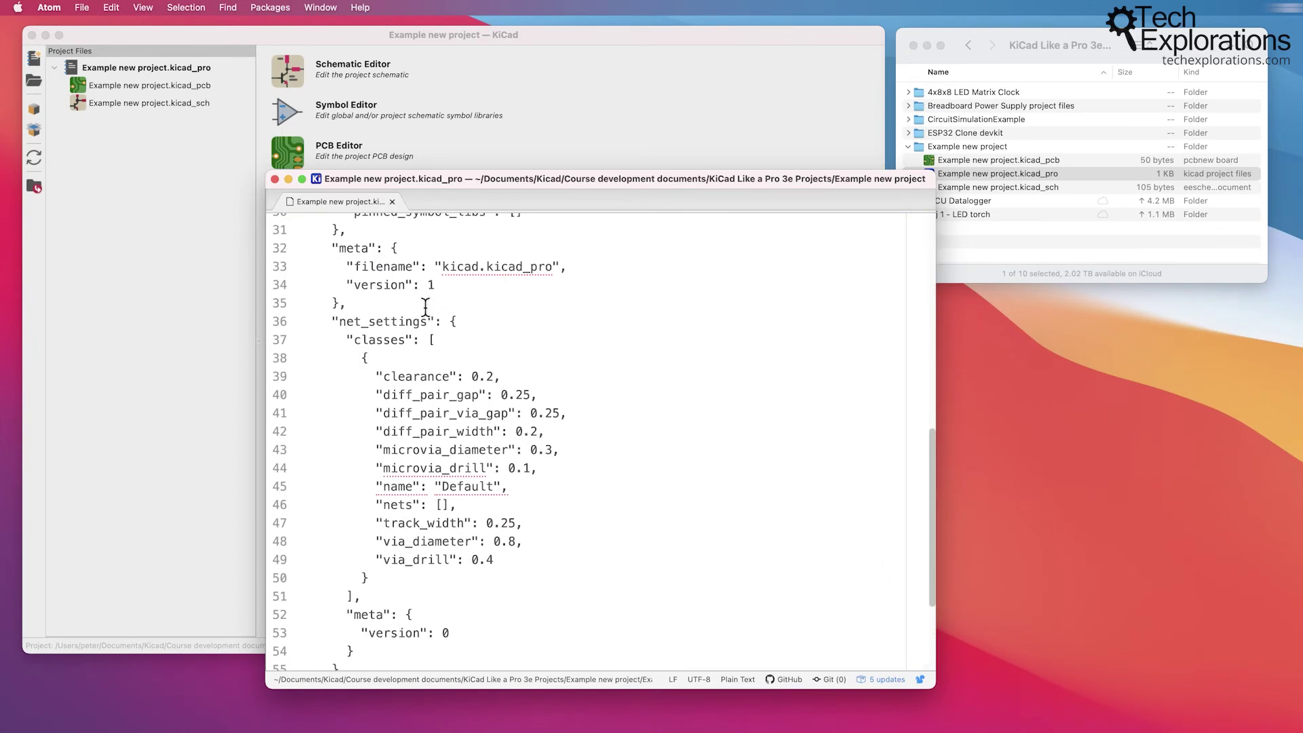
pyautogui.scroll(-3, 459, 269)
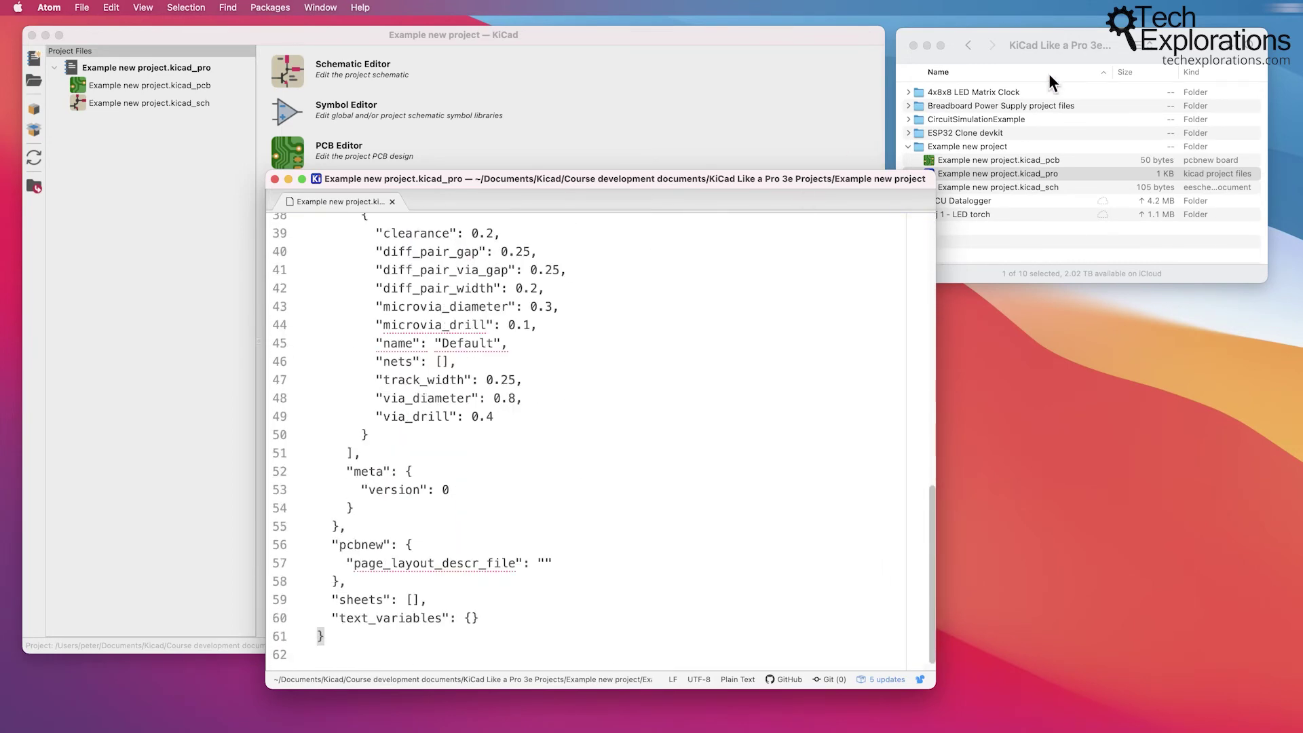
# Step: Open the .kicad_sch and .kicad_pcb files as additional Atom tabs
pyautogui.click(1091, 38)
pyautogui.click(1011, 186)
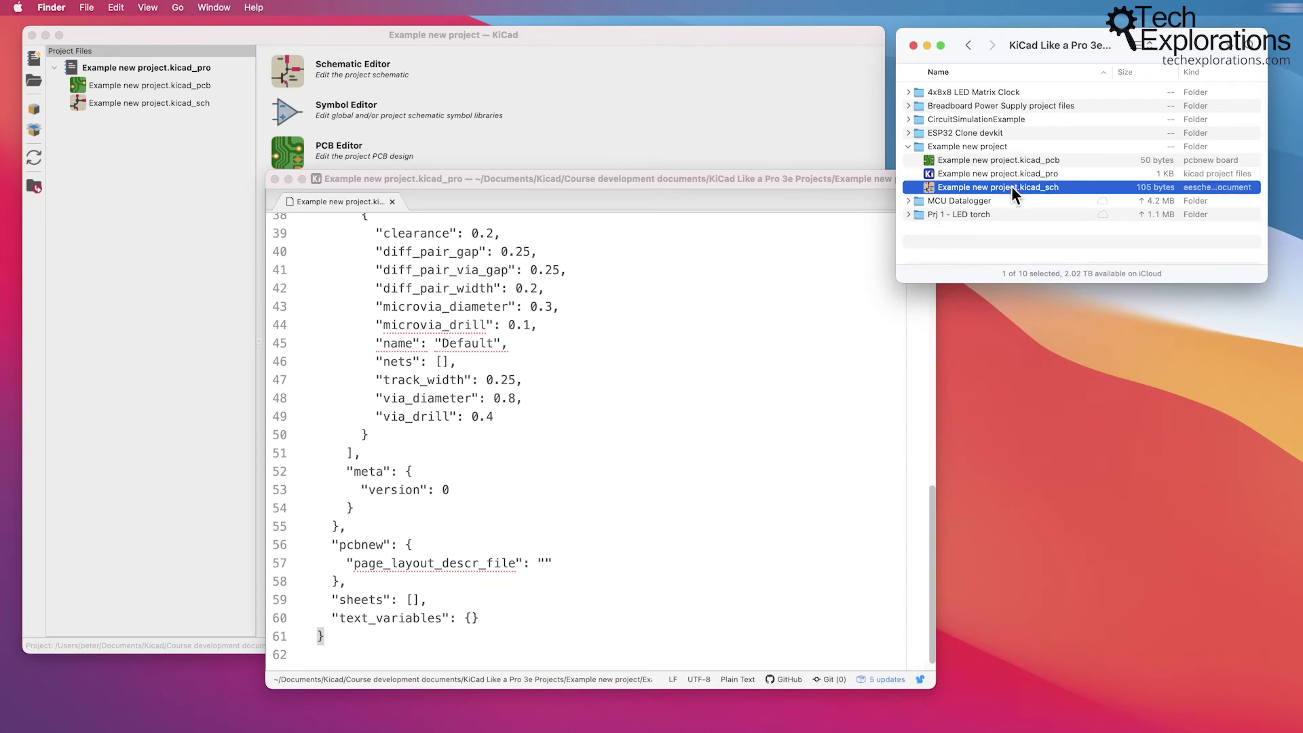
pyautogui.moveTo(1027, 186); pyautogui.dragTo(657, 330)
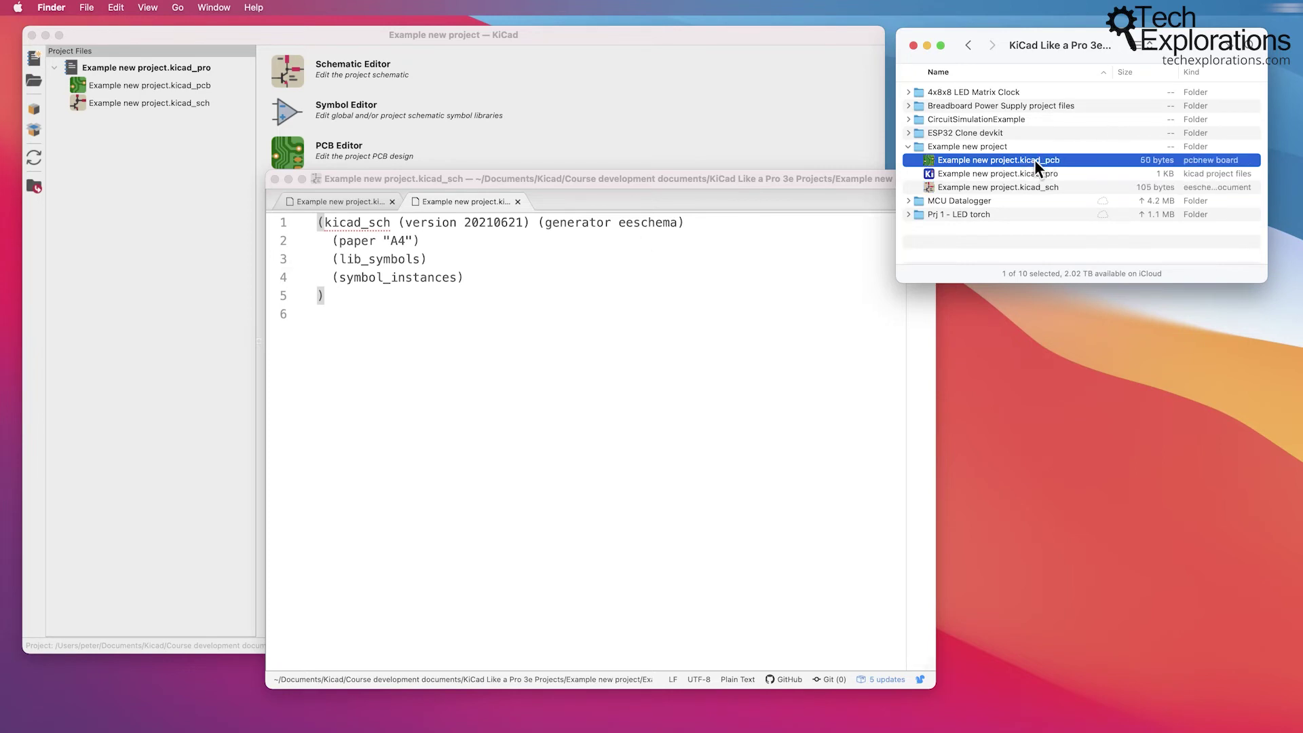
pyautogui.moveTo(1035, 160); pyautogui.dragTo(661, 366)
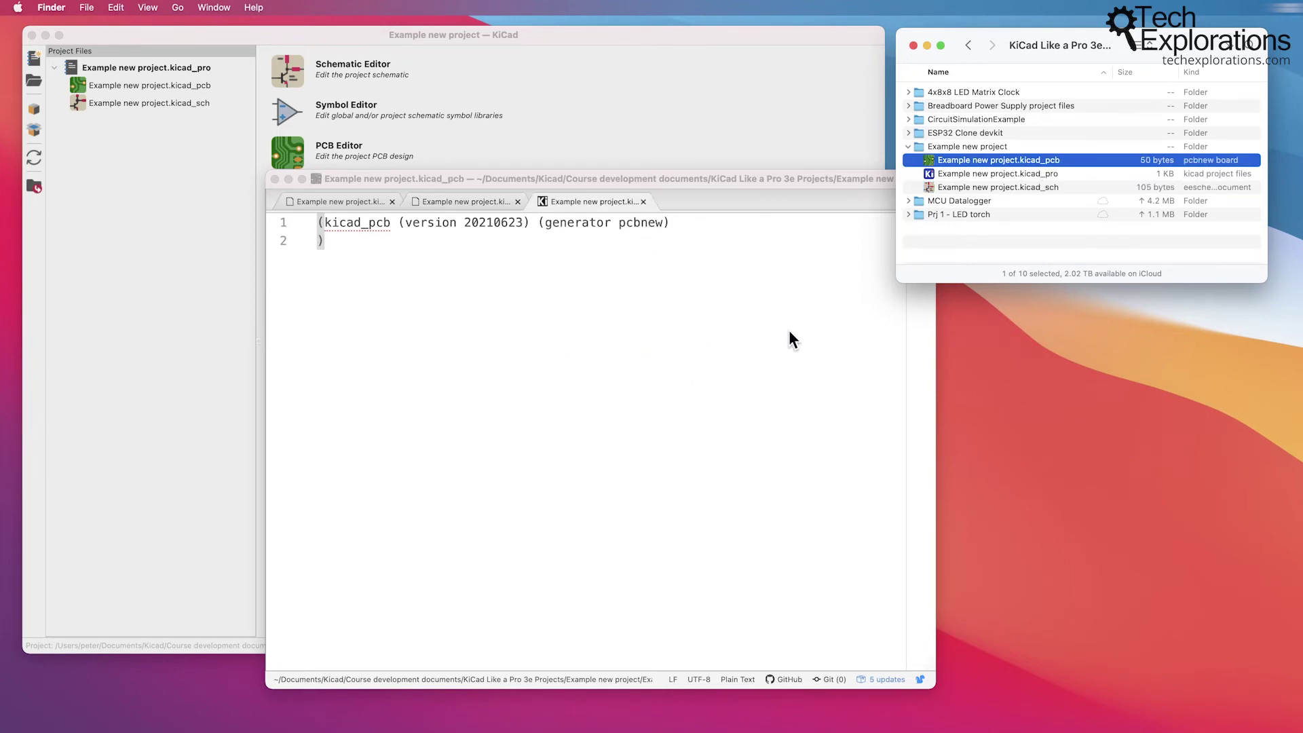
pyautogui.moveTo(818, 172); pyautogui.dragTo(1012, 170)
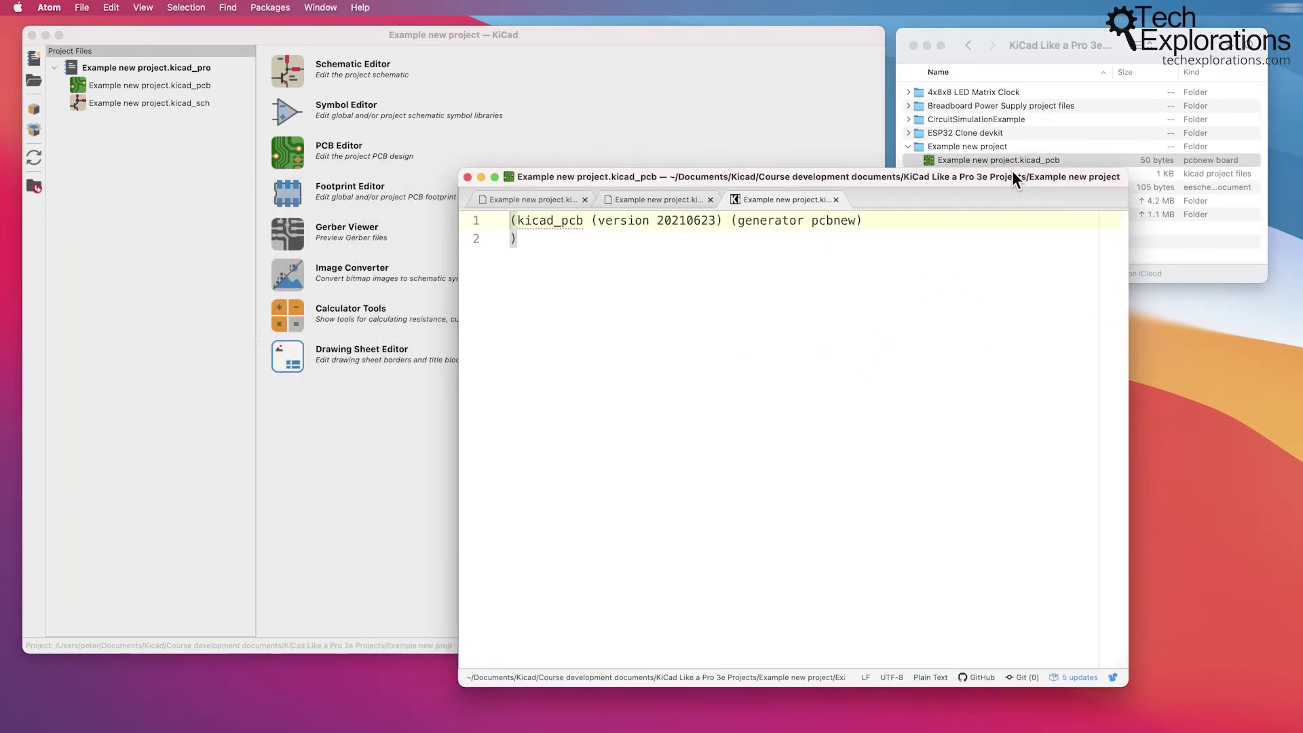
pyautogui.click(683, 38)
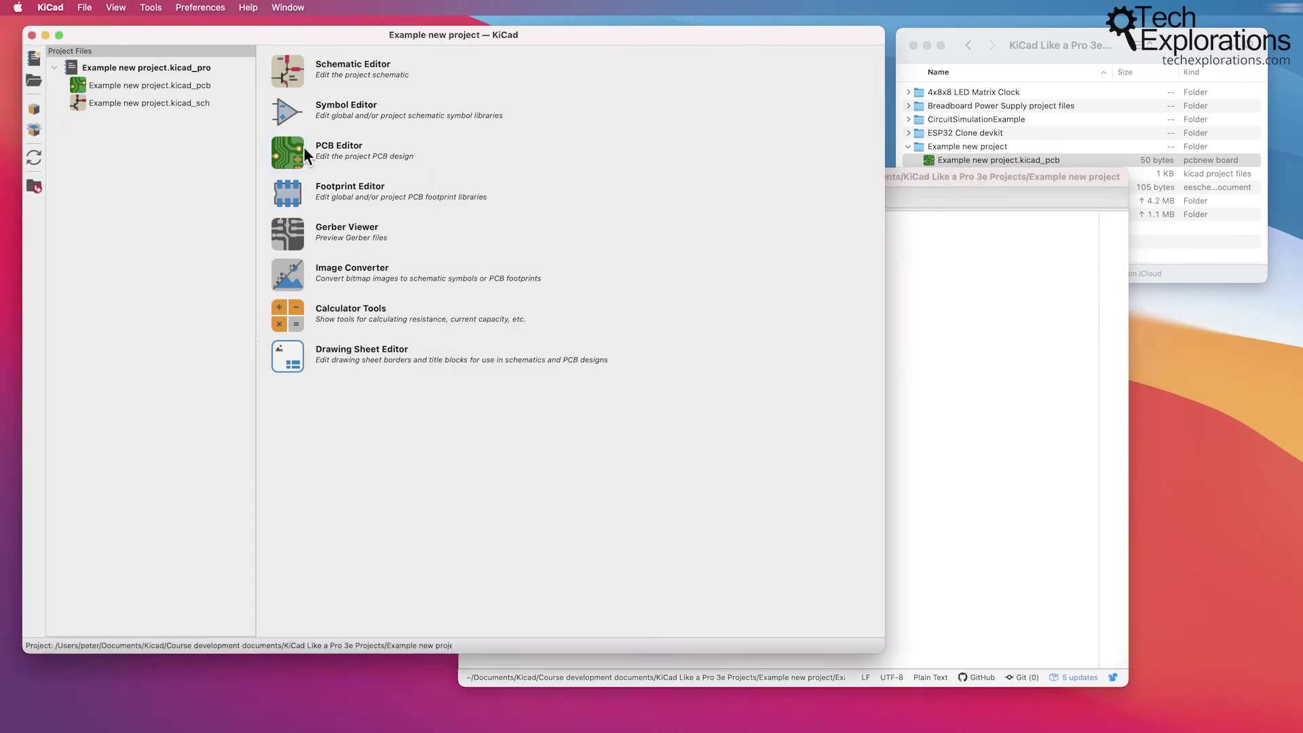
# Step: View the empty schematic sheet, close the Schematic Editor, and show KiCad's File menu
pyautogui.click(298, 66)
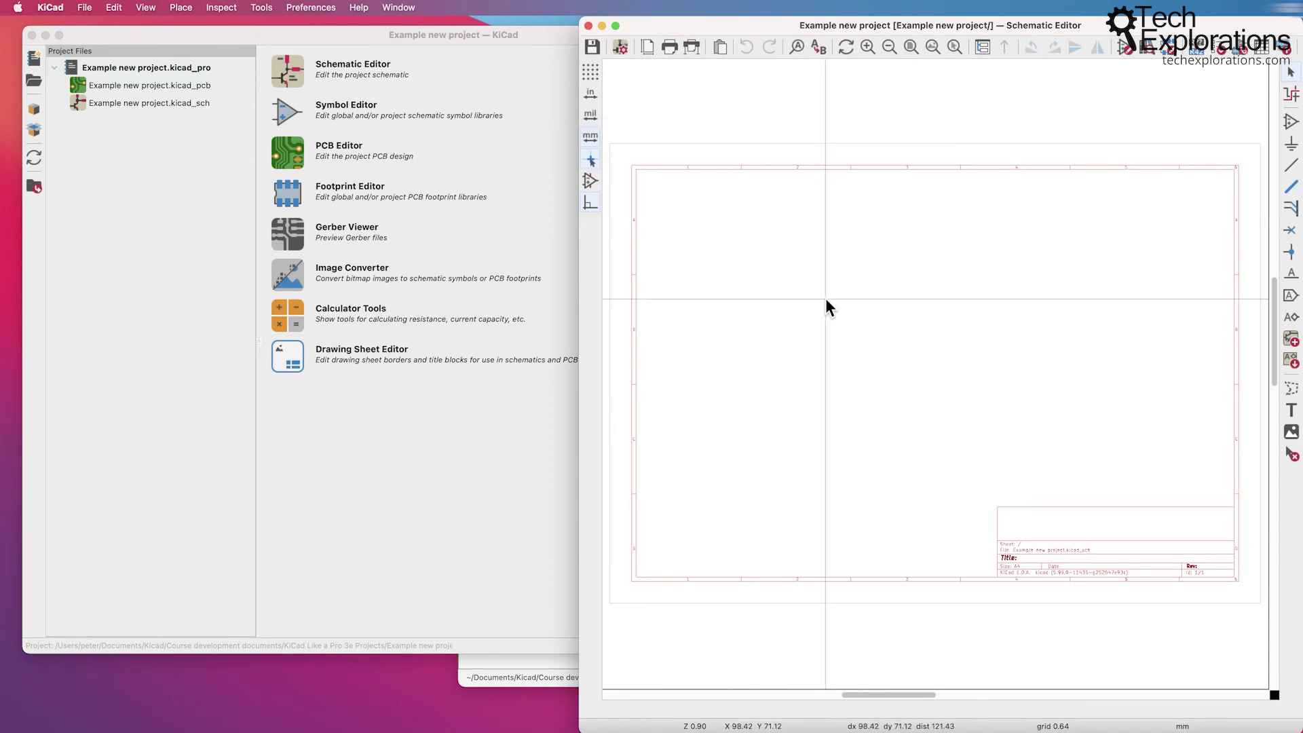
pyautogui.scroll(-3, 936, 374)
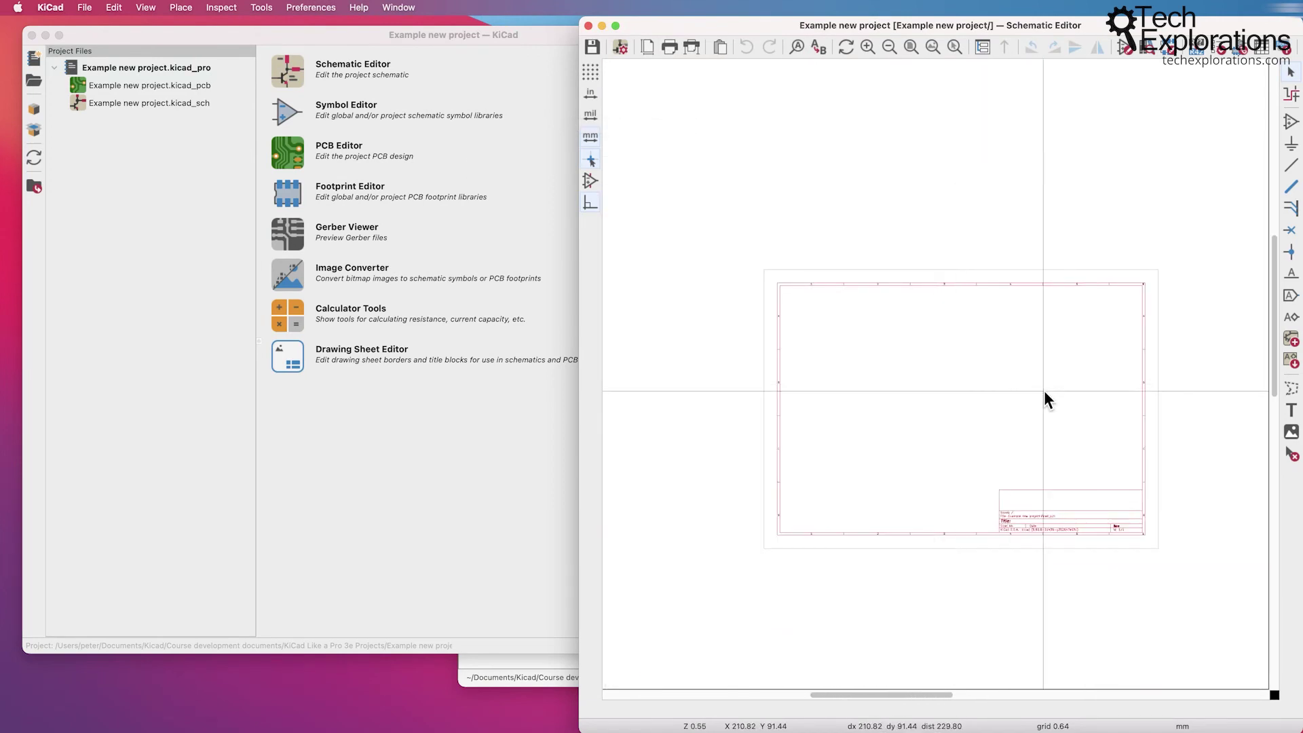
pyautogui.scroll(1, 936, 374)
pyautogui.scroll(1, 936, 374)
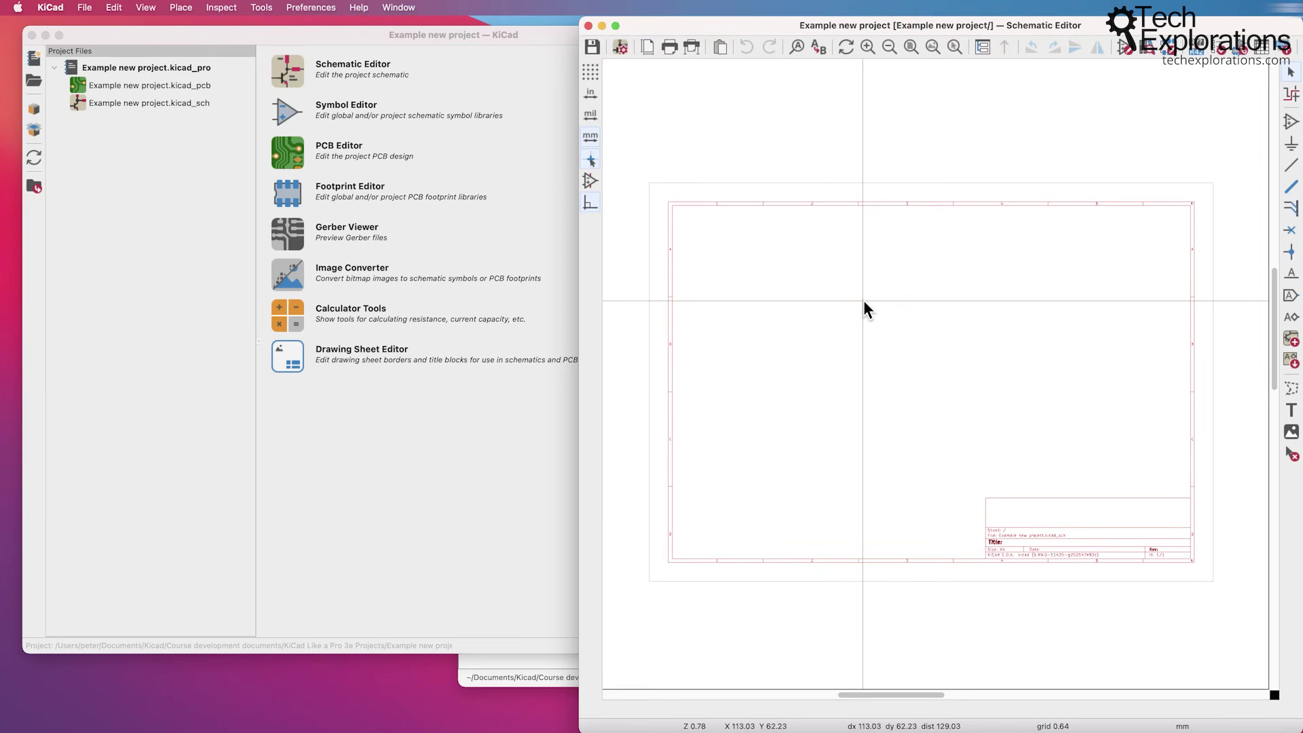
pyautogui.scroll(-1, 863, 300)
pyautogui.scroll(-2, 1006, 377)
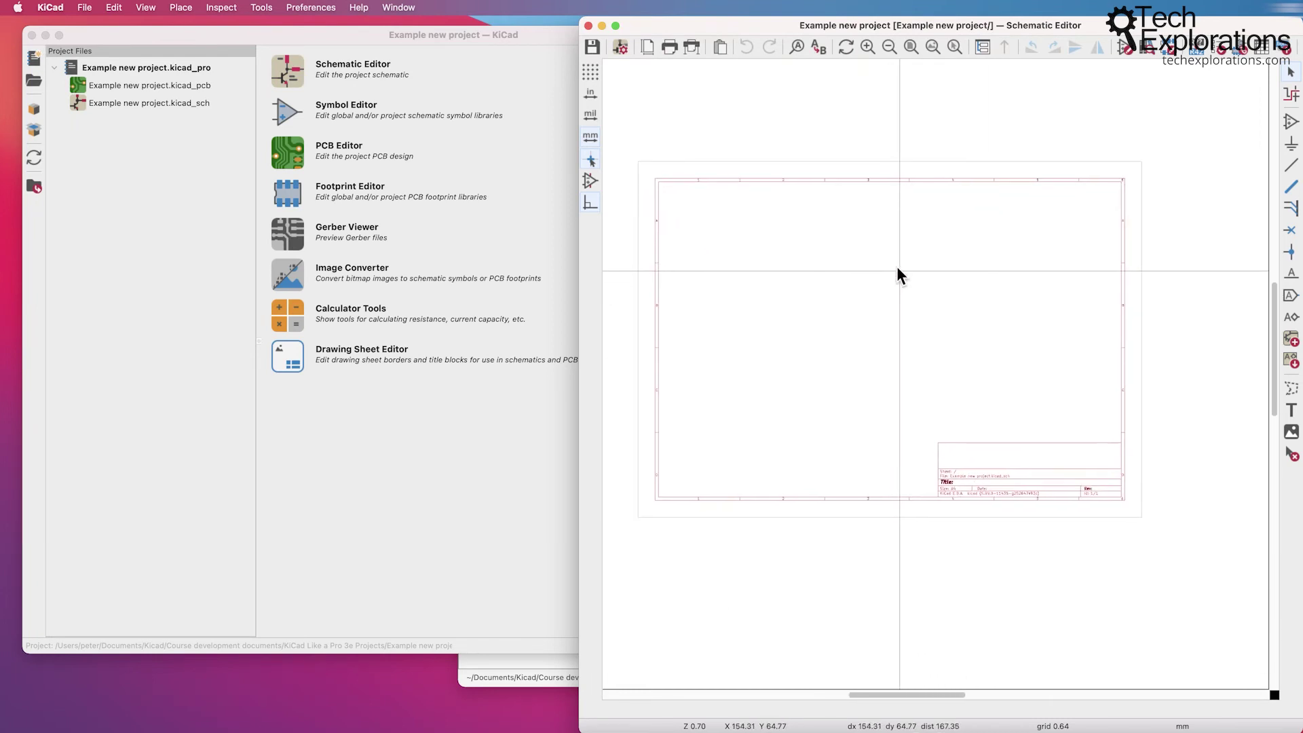
pyautogui.hscroll(2, 897, 266)
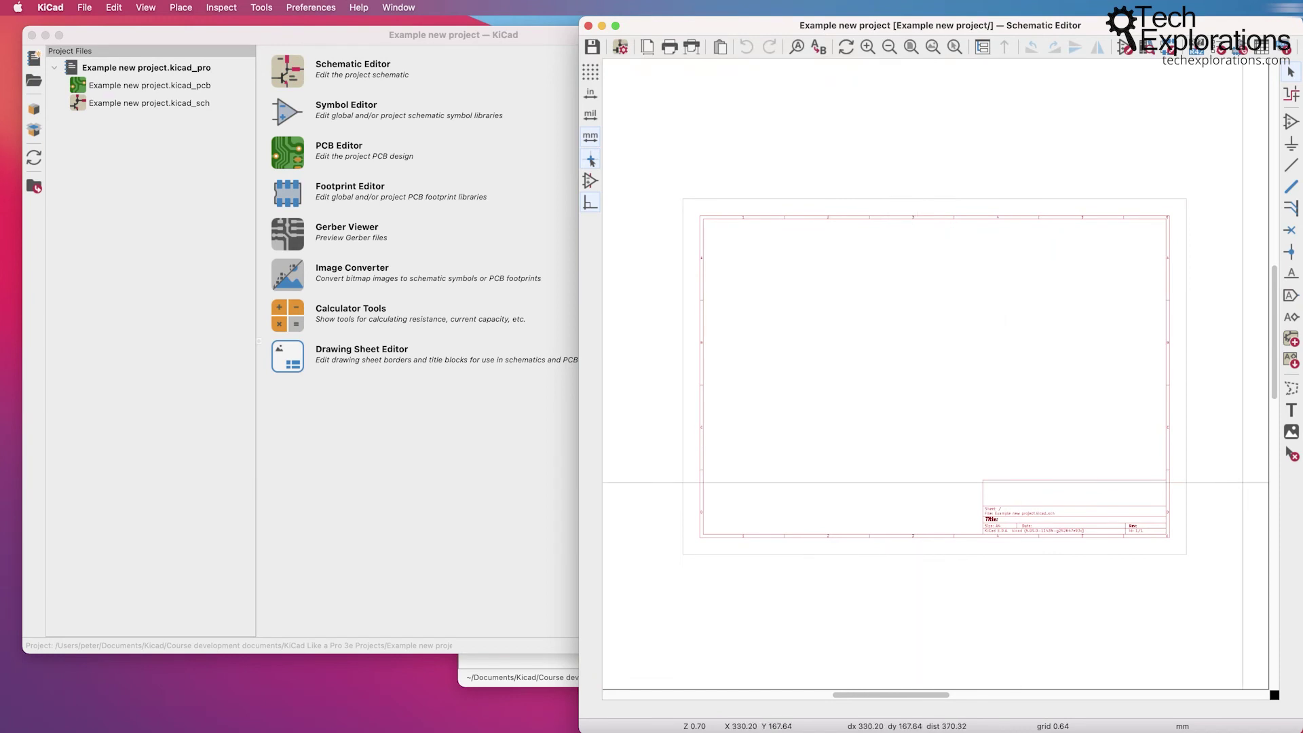
pyautogui.press('super+Tab')
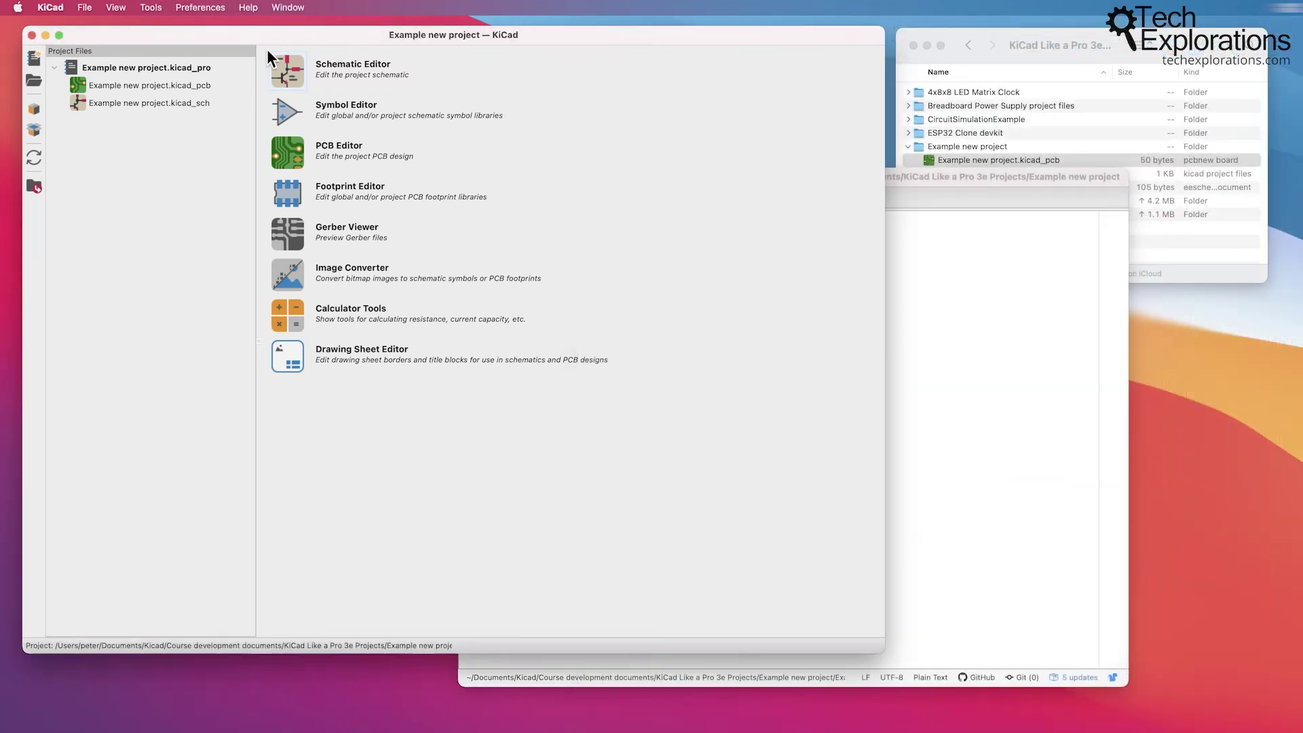
pyautogui.click(84, 8)
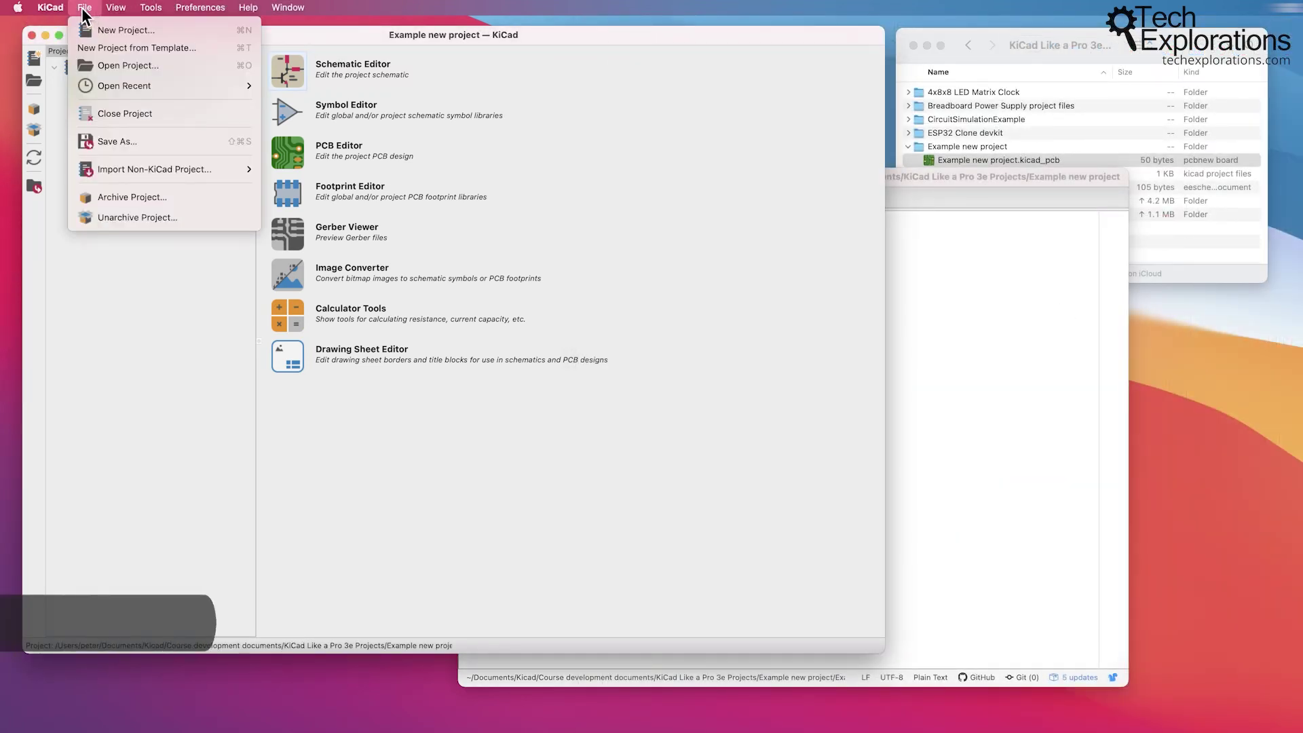